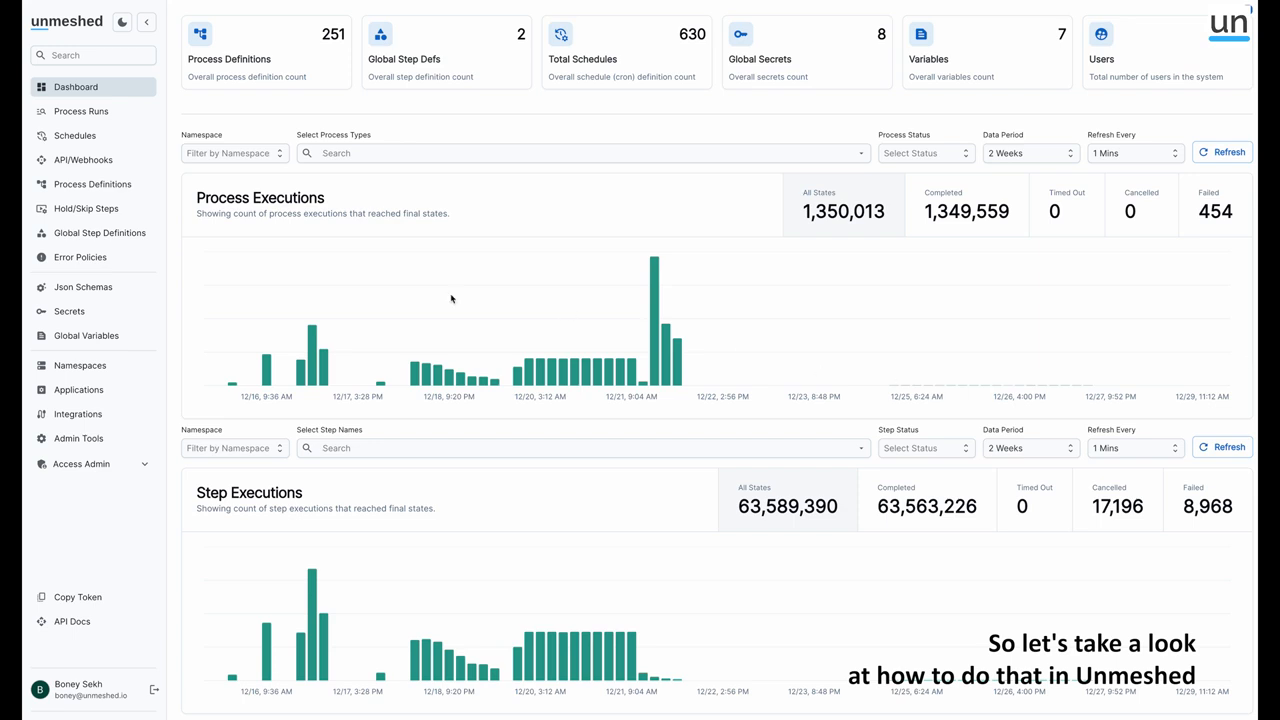
Create a new process definition named complex-batch-job
click(100, 184)
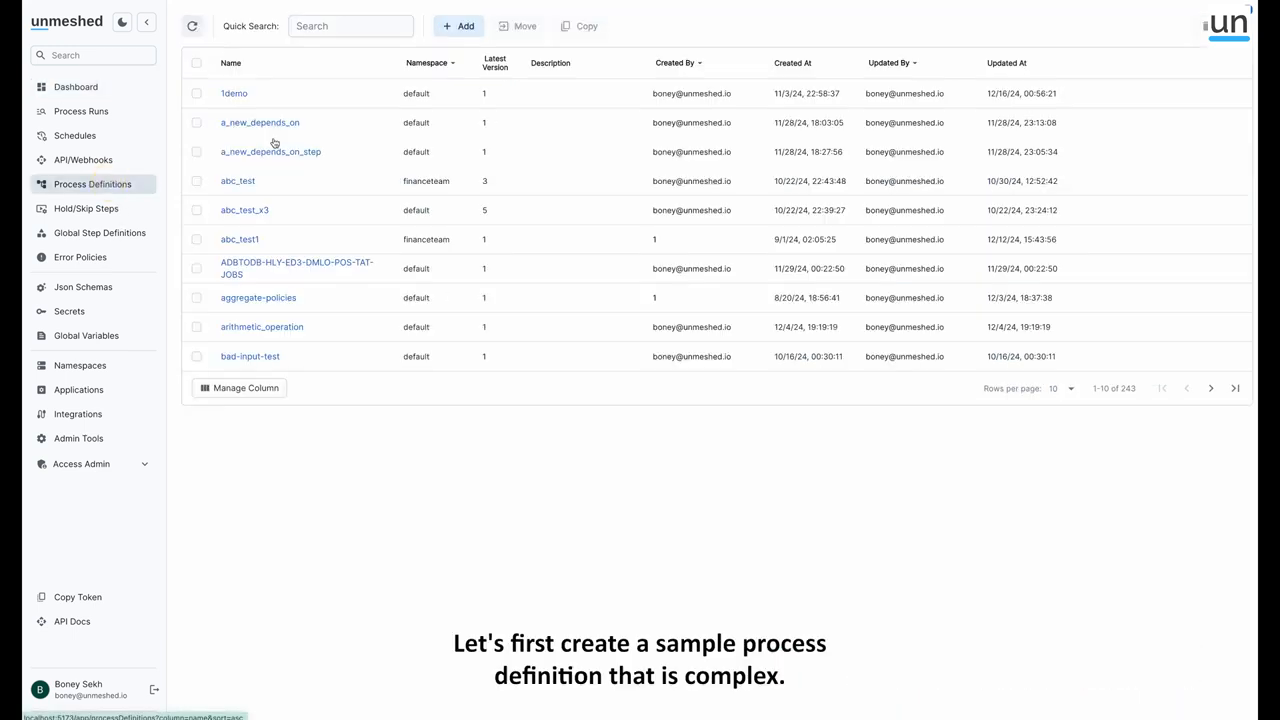
click(459, 26)
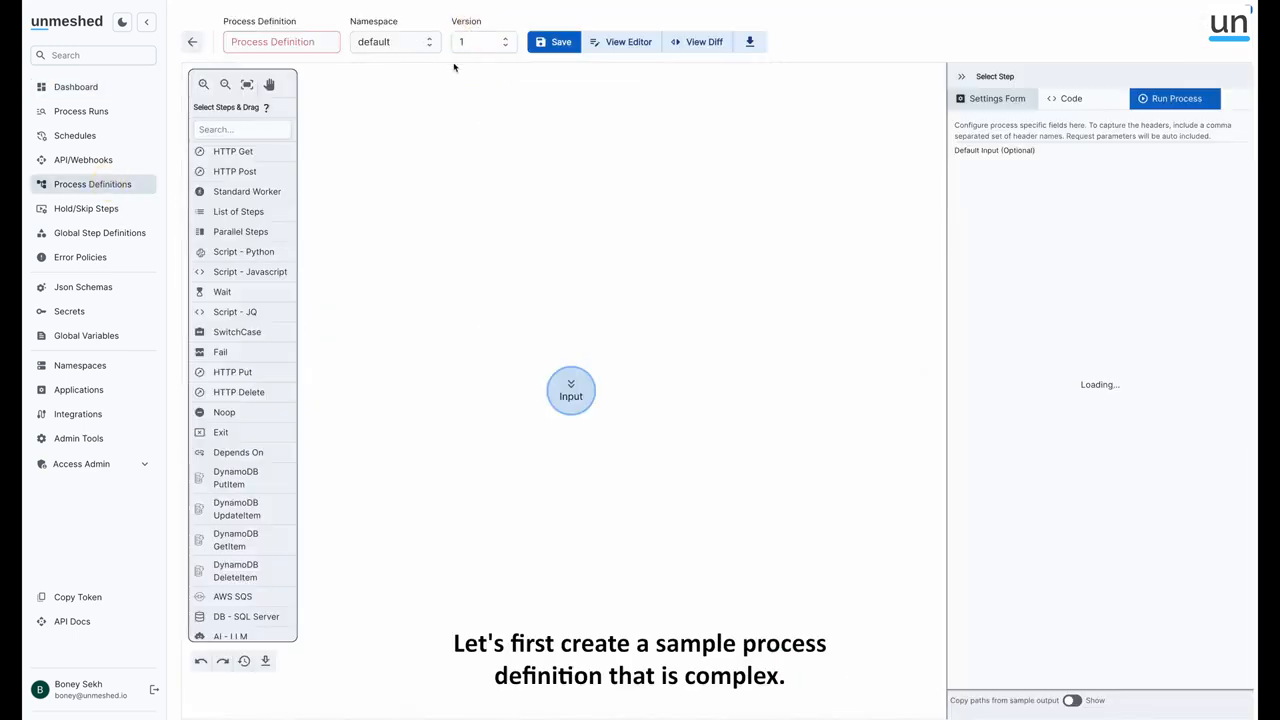
click(291, 41)
text(complre)
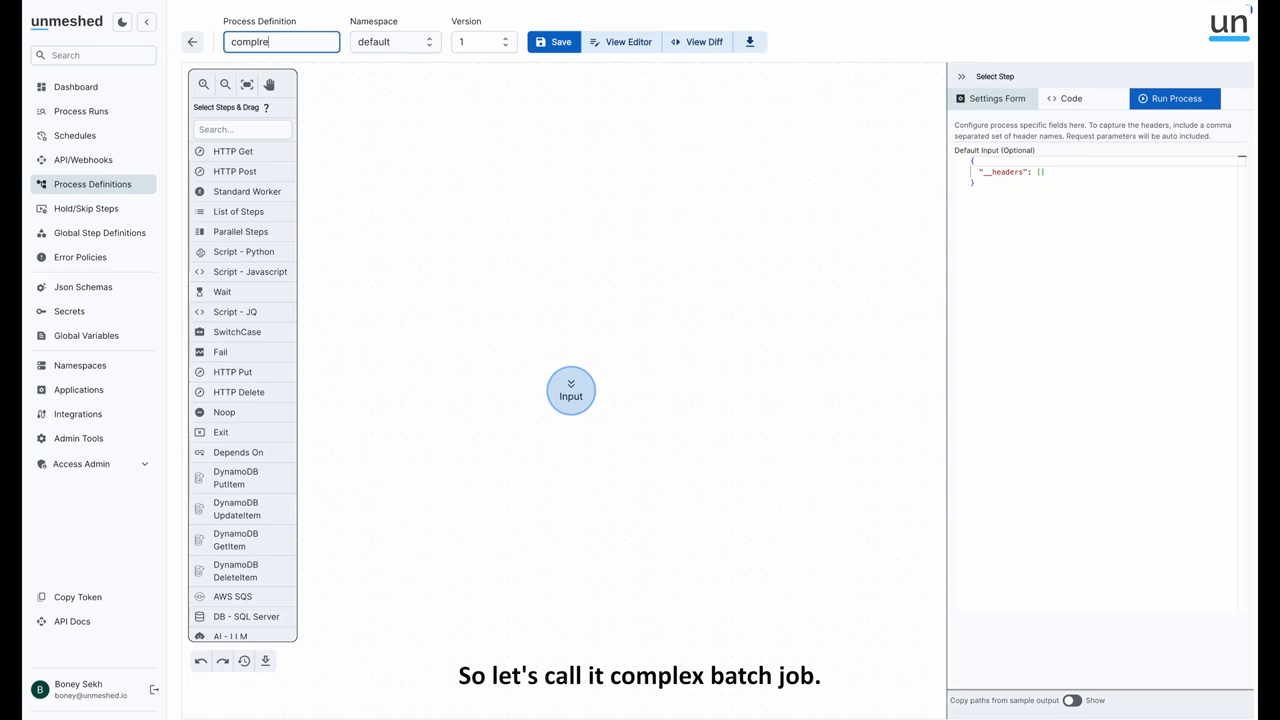
text(ex-batch-job)
click(471, 263)
Add a Parallel step after the Input node and place a List of Steps inside it
scroll(471, 263, down, 3)
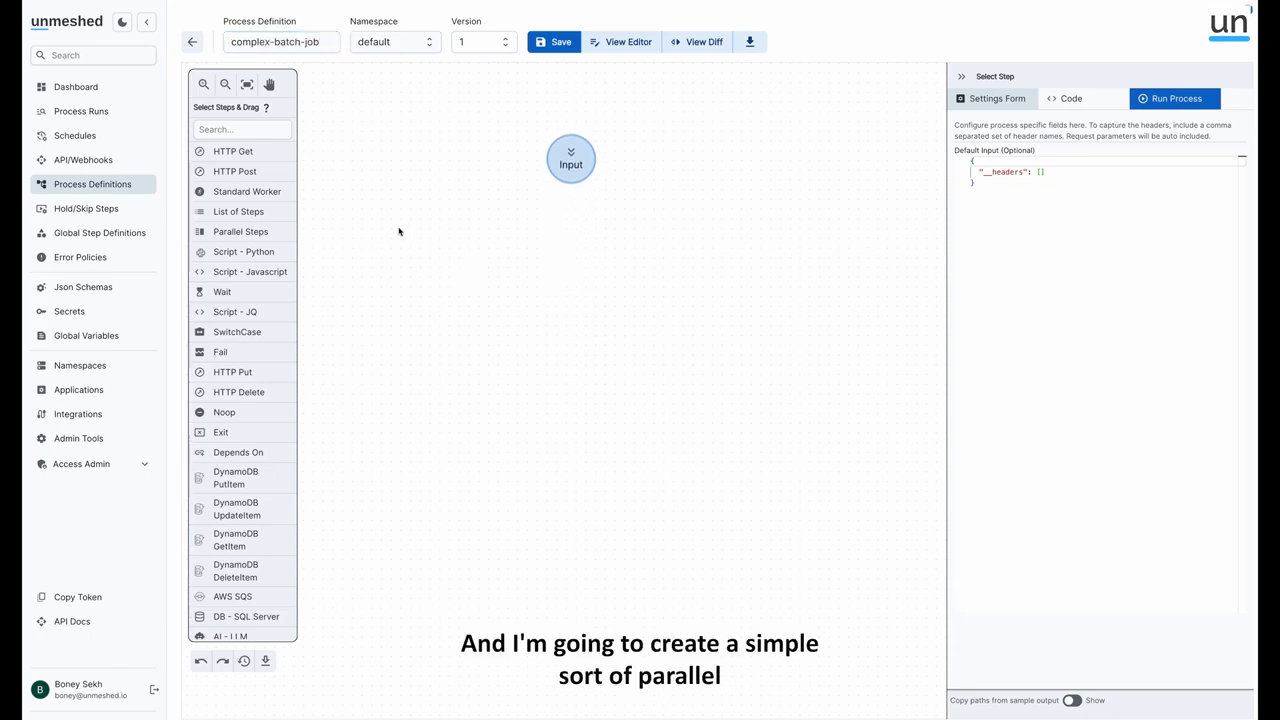
drag(240, 231, 588, 206)
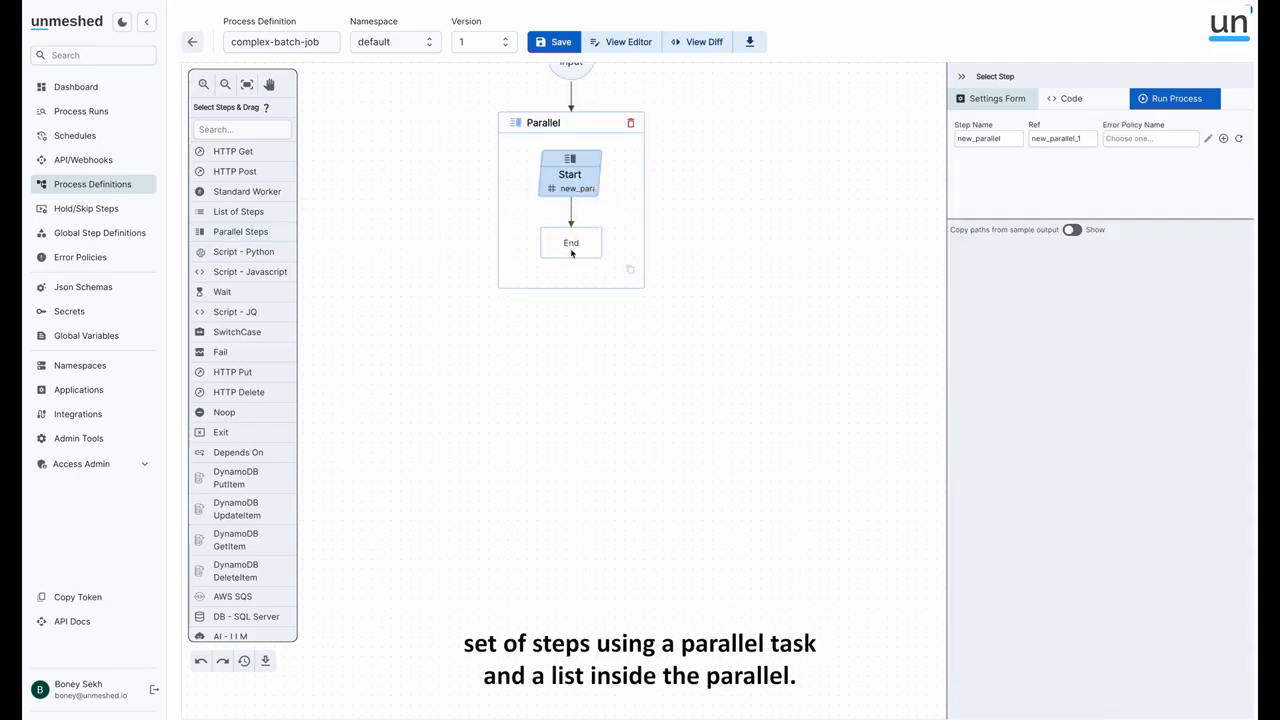
drag(250, 212, 570, 176)
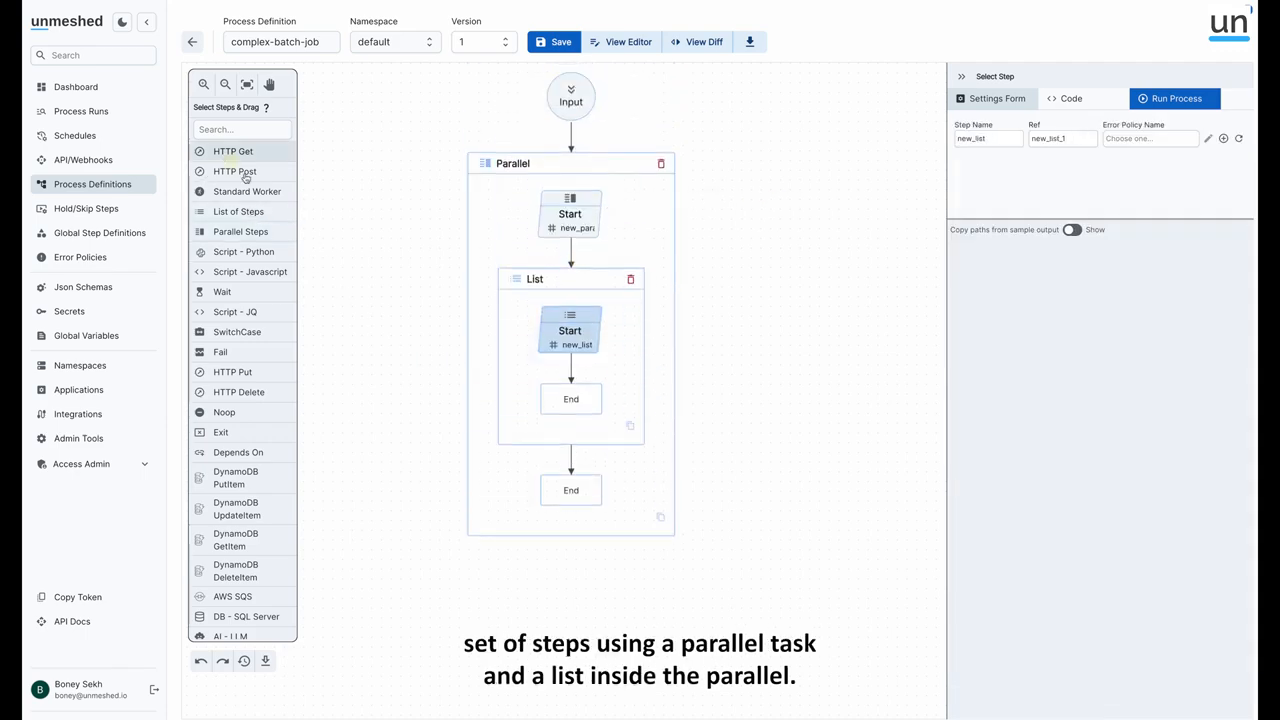
Add an HTTP Get step to the list and copy it until the list holds five in sequence
drag(240, 158, 572, 330)
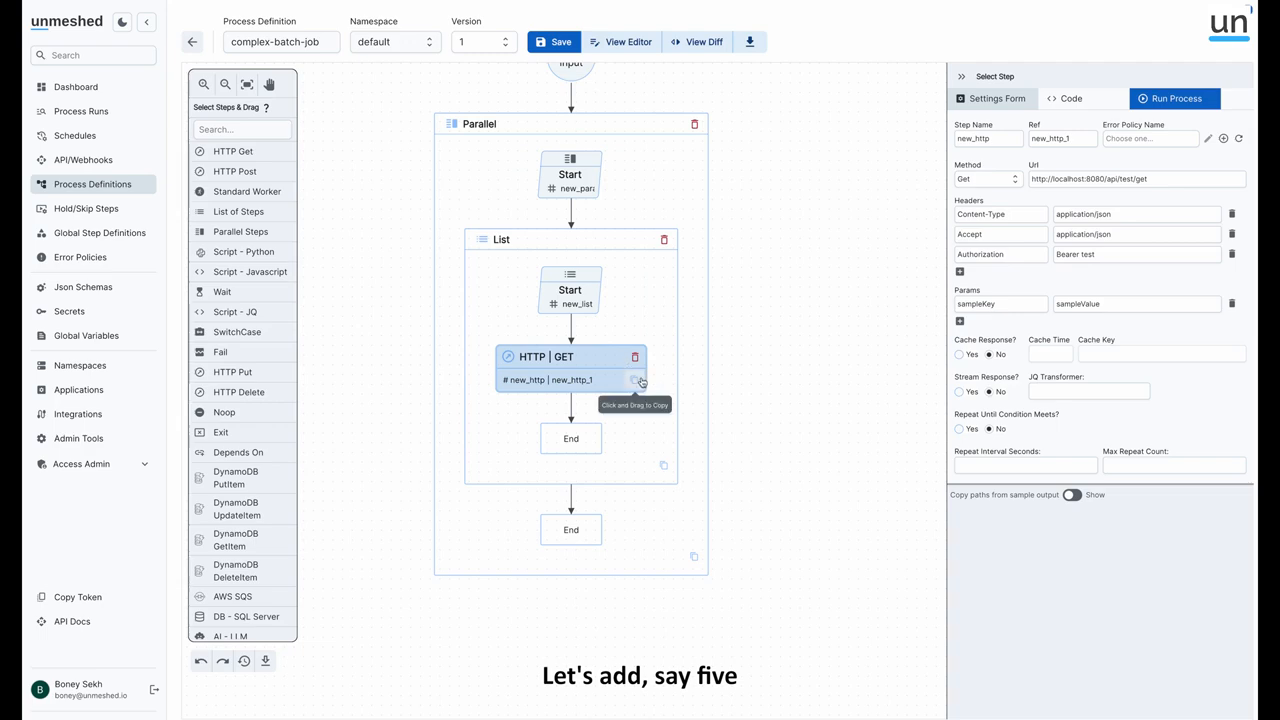
drag(634, 380, 608, 531)
scroll(538, 397, up, 3)
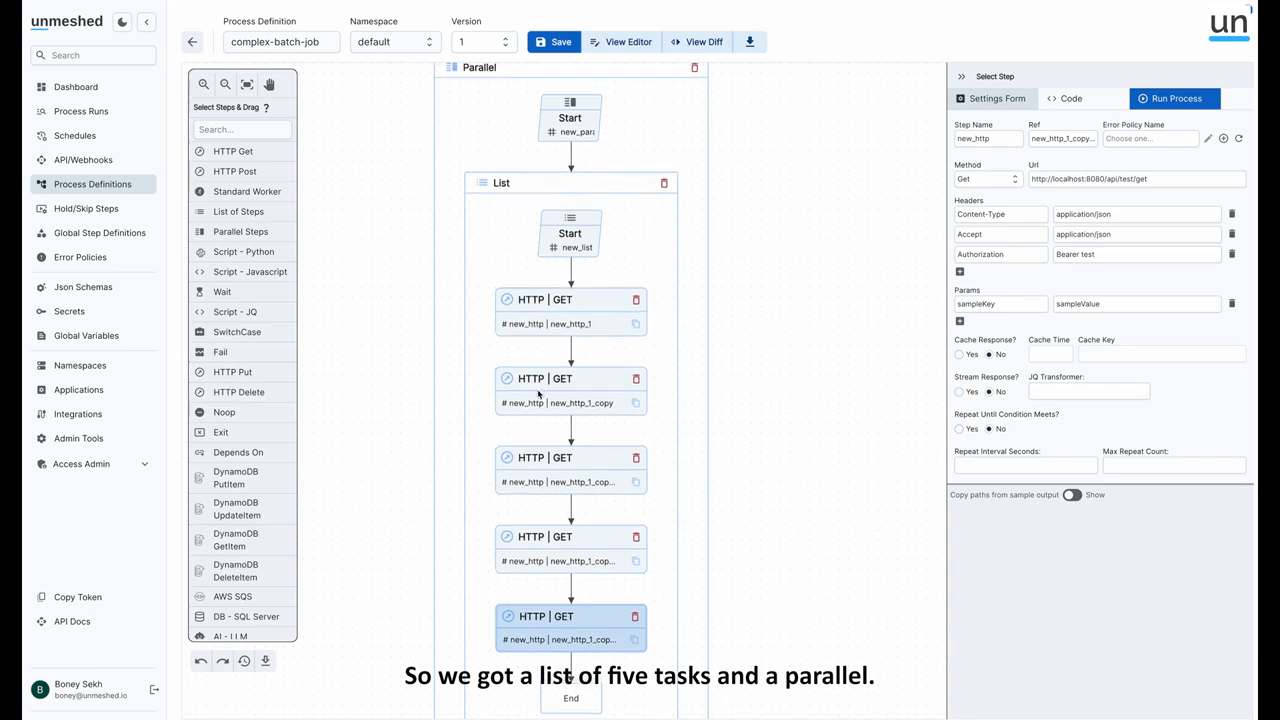
Duplicate the list of HTTP GET steps inside the Parallel block until there are five parallel lists
scroll(540, 397, down, 2)
scroll(723, 432, down, 3)
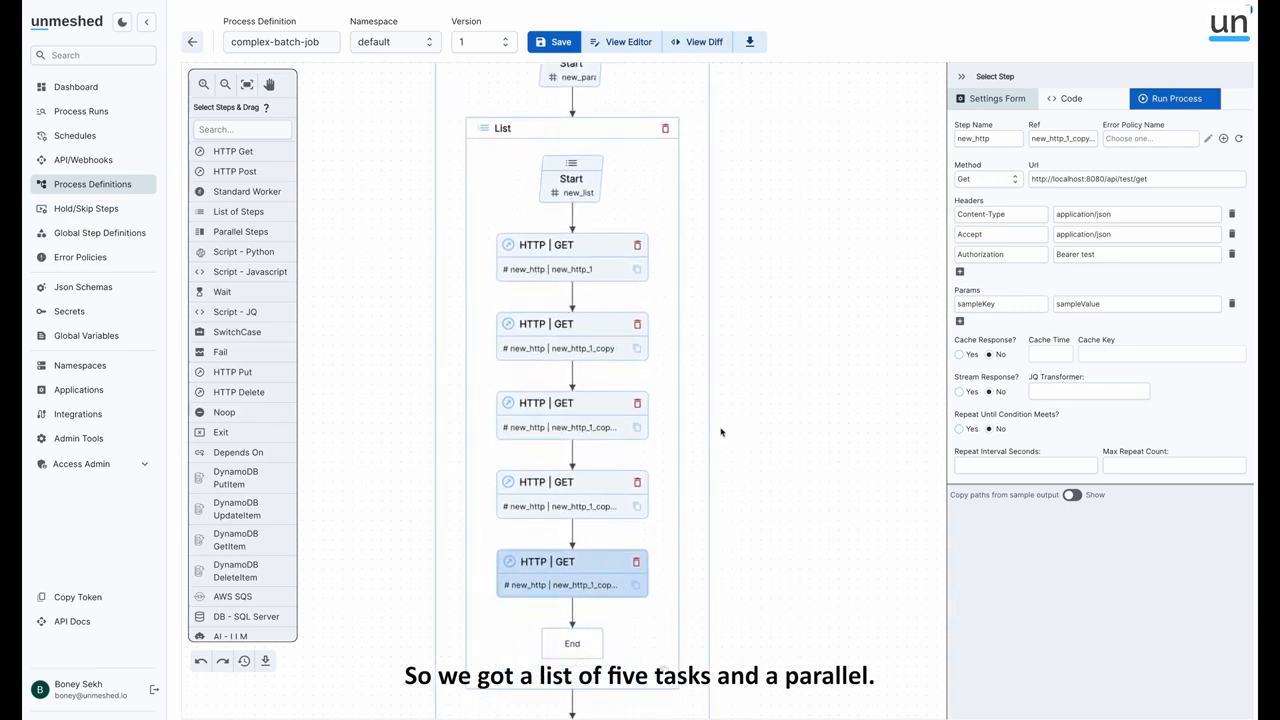
mouse_move(640, 551)
mouse_down()
mouse_move(677, 543)
mouse_move(643, 568)
mouse_up()
scroll(650, 562, up, 1)
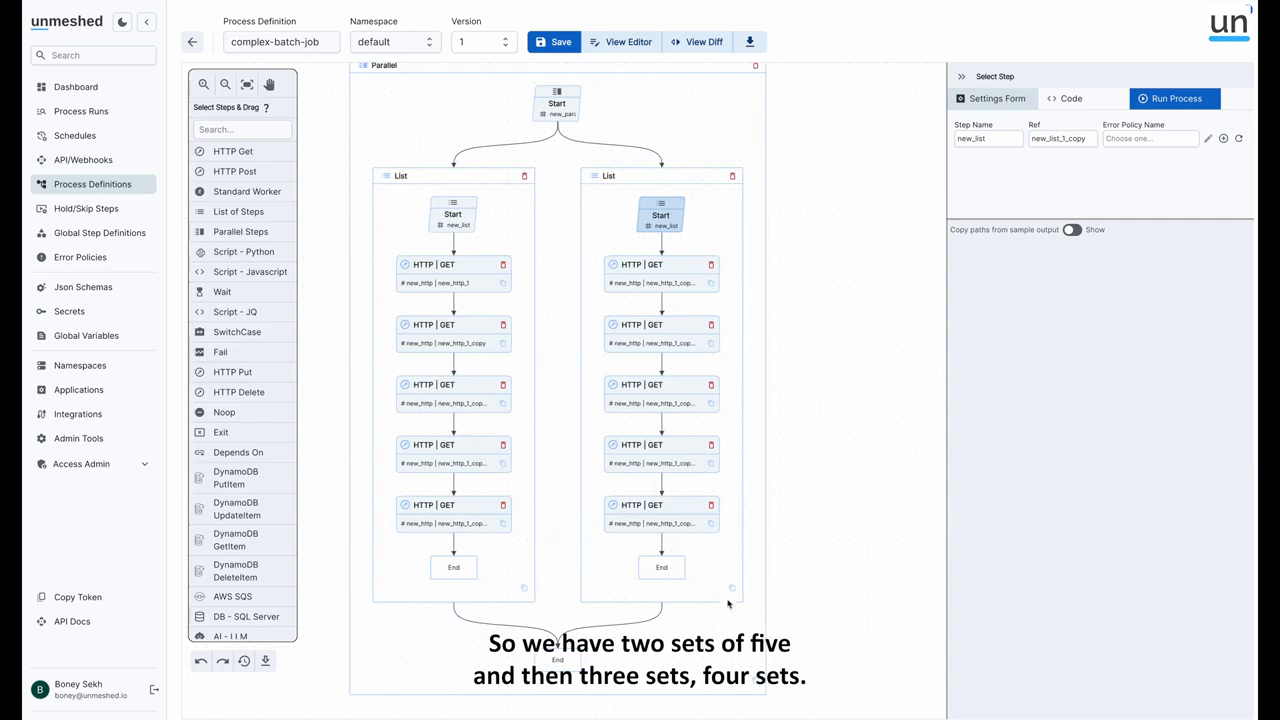
drag(748, 588, 725, 624)
drag(834, 589, 776, 616)
drag(931, 593, 866, 605)
scroll(784, 541, down, 5)
scroll(784, 541, up, 3)
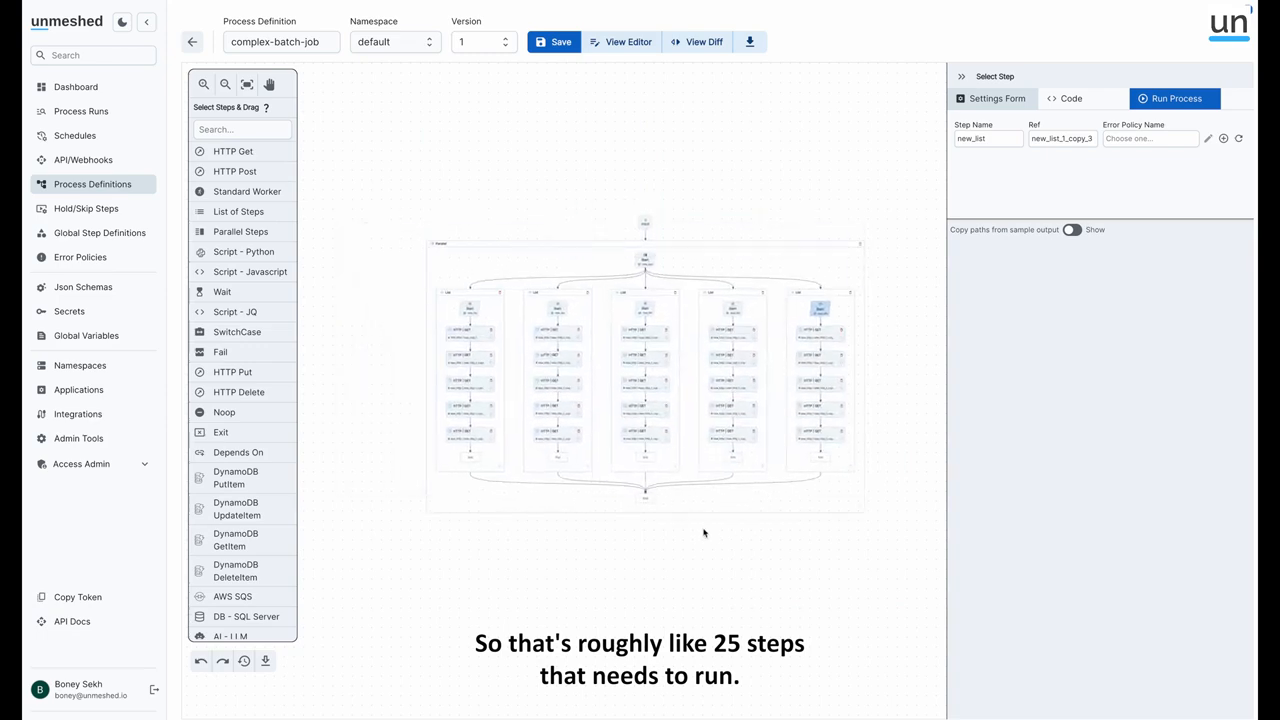
scroll(686, 518, down, 2)
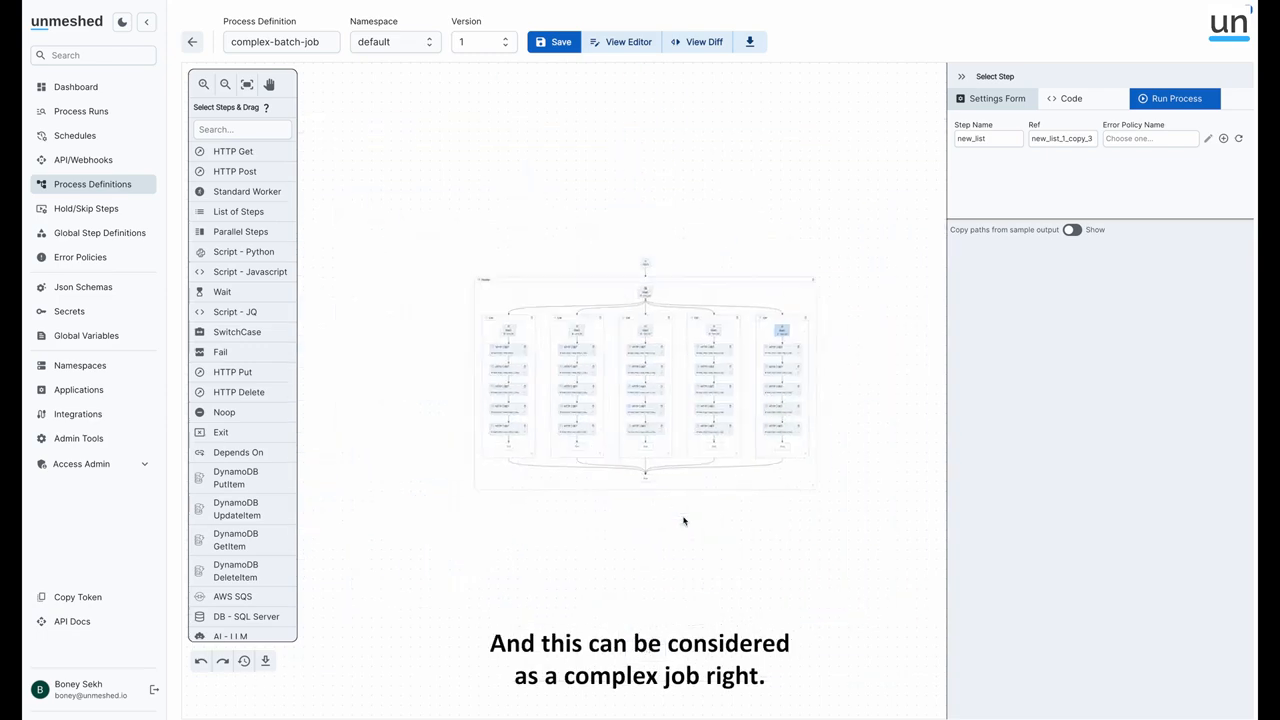
scroll(684, 520, up, 4)
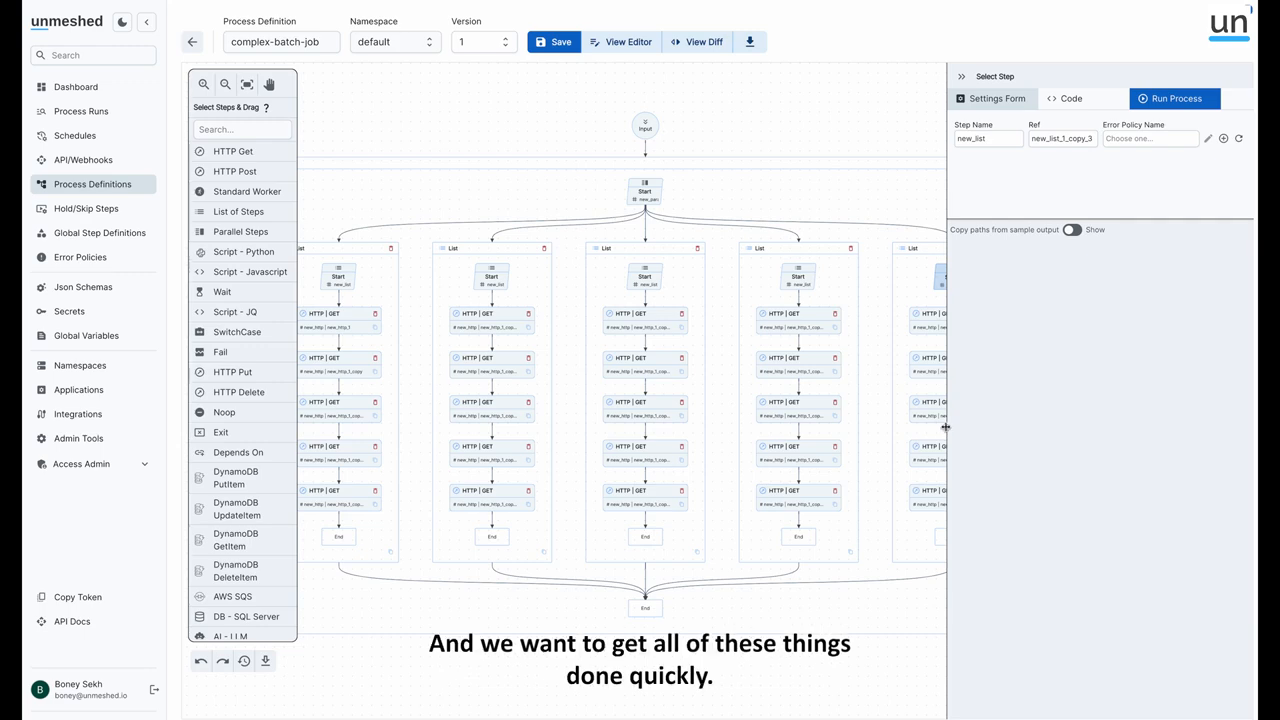
Save the process definition and start a test run with empty input
drag(949, 431, 1072, 426)
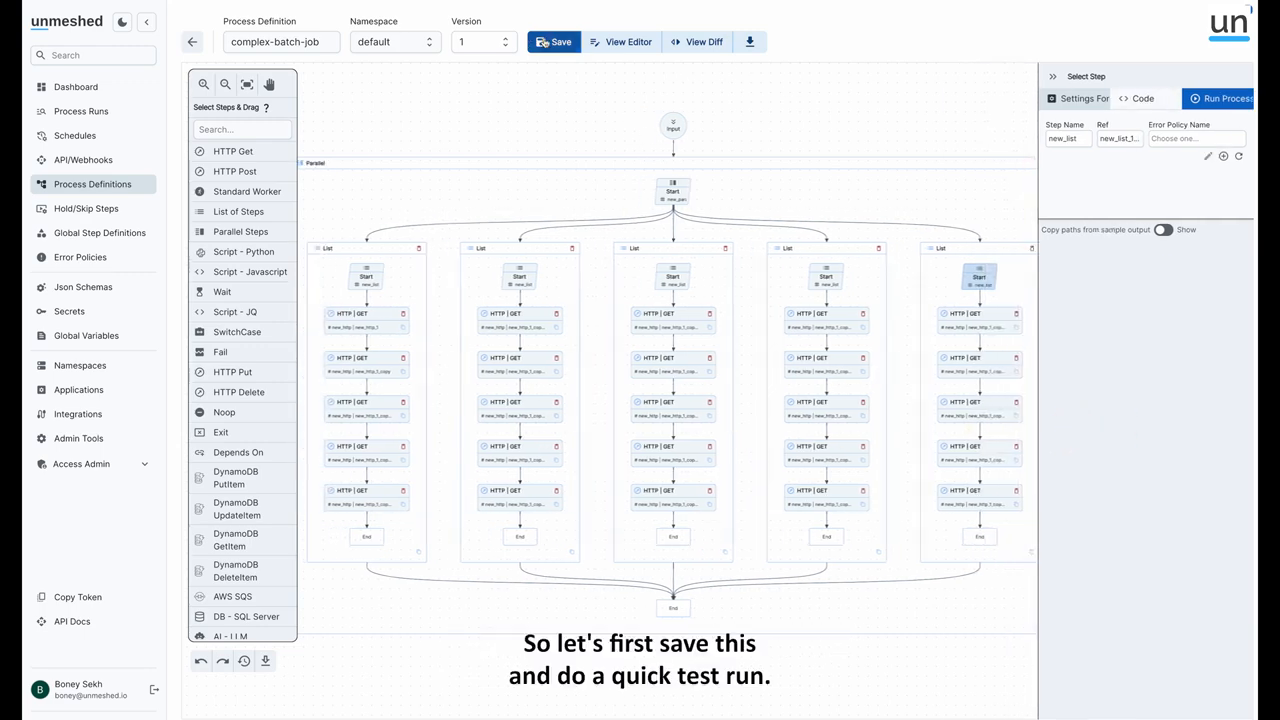
click(548, 41)
click(1147, 92)
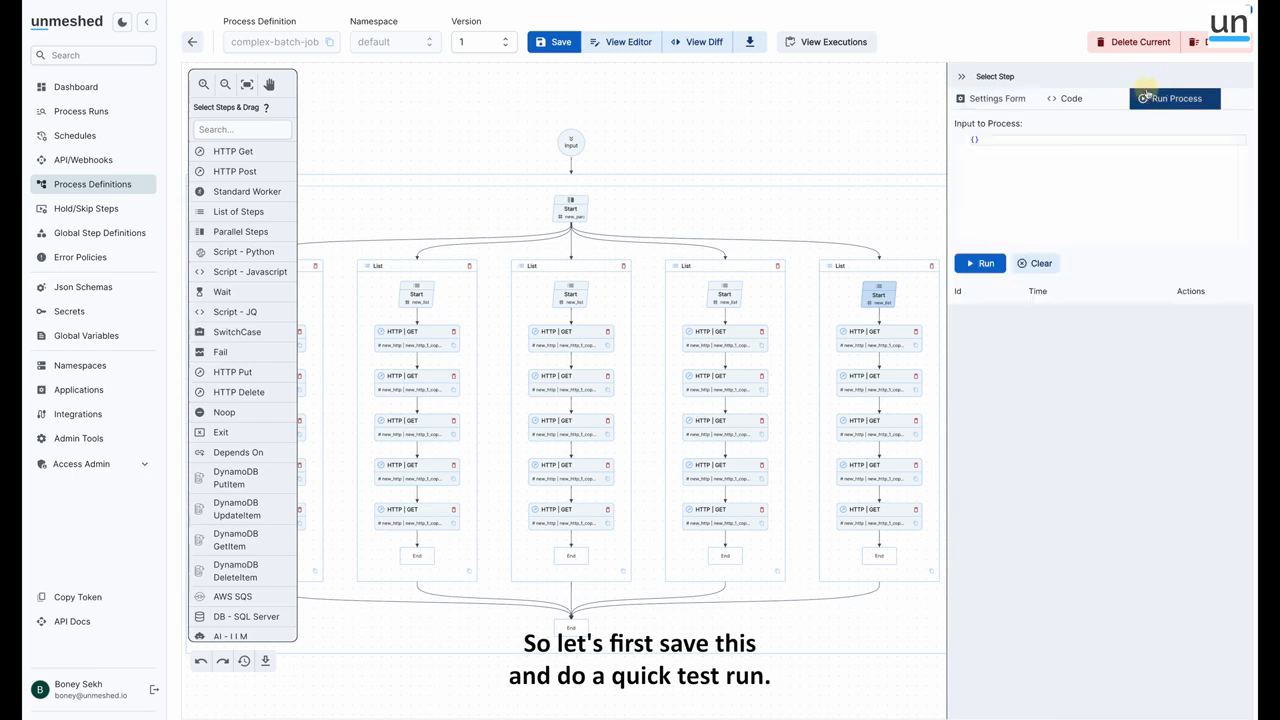
click(980, 263)
Open the test run and examine its step timings on the timeline, then return to the process runs list
click(974, 307)
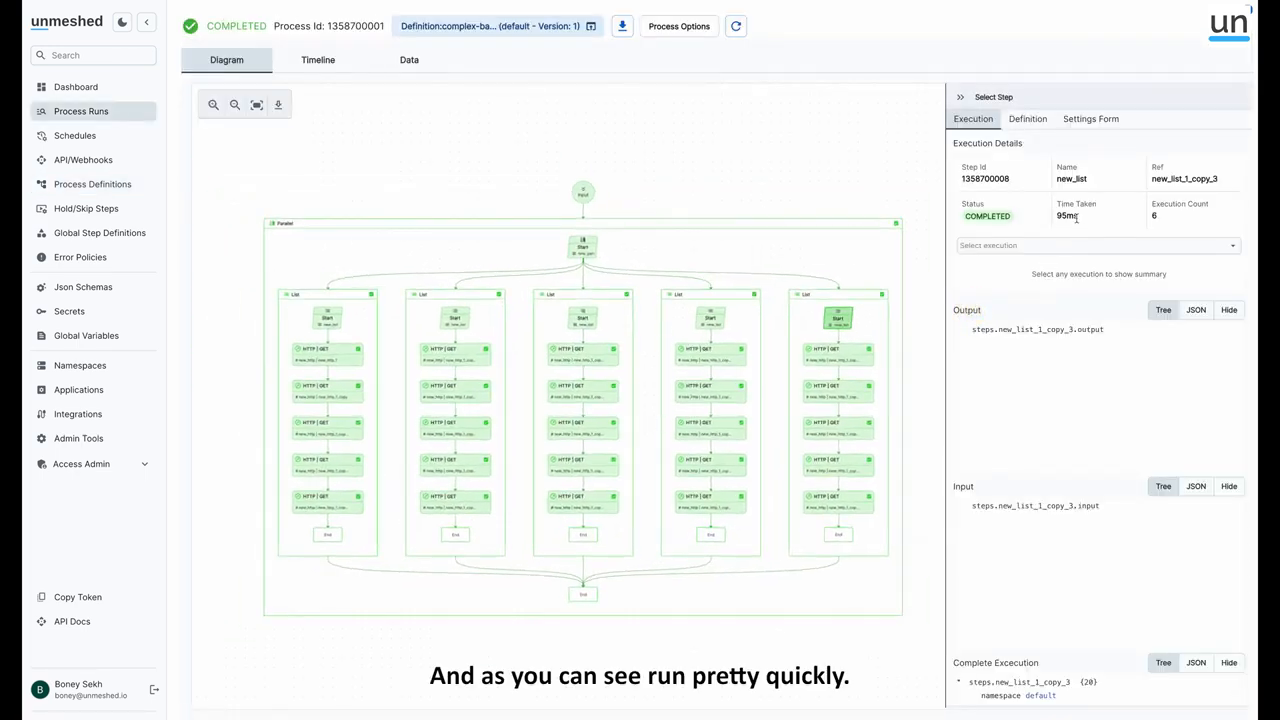
click(320, 60)
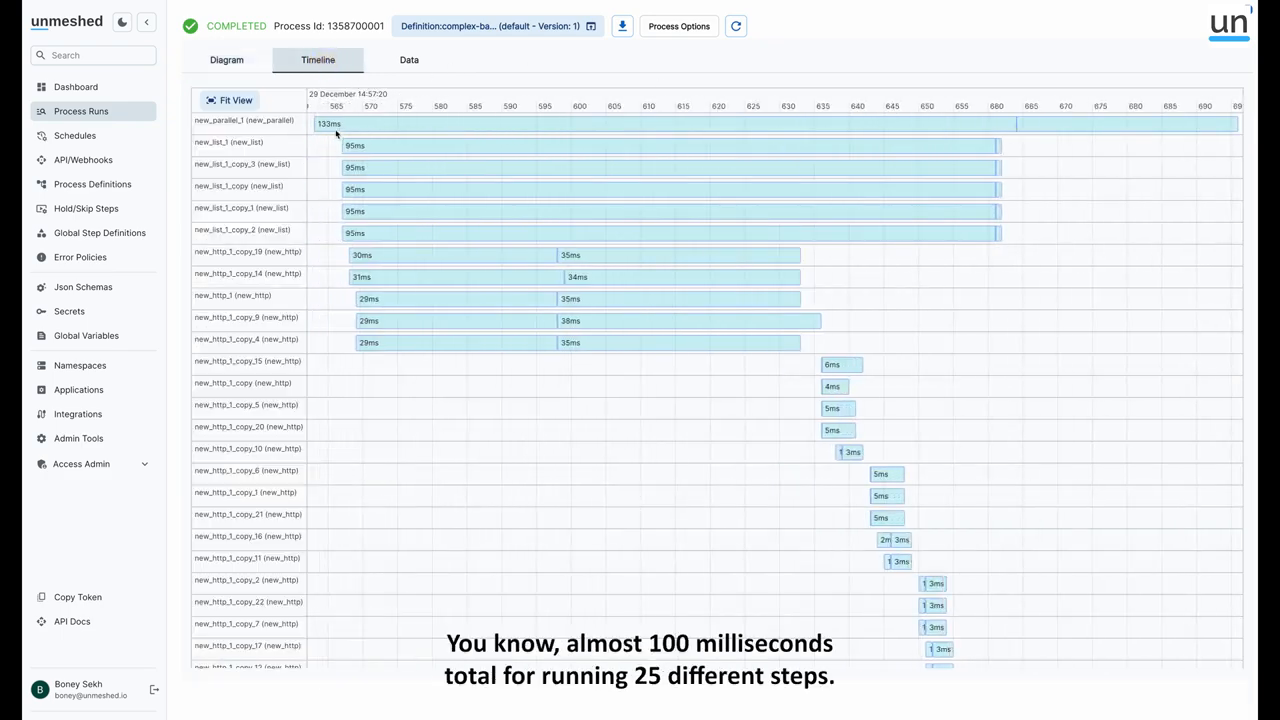
click(87, 113)
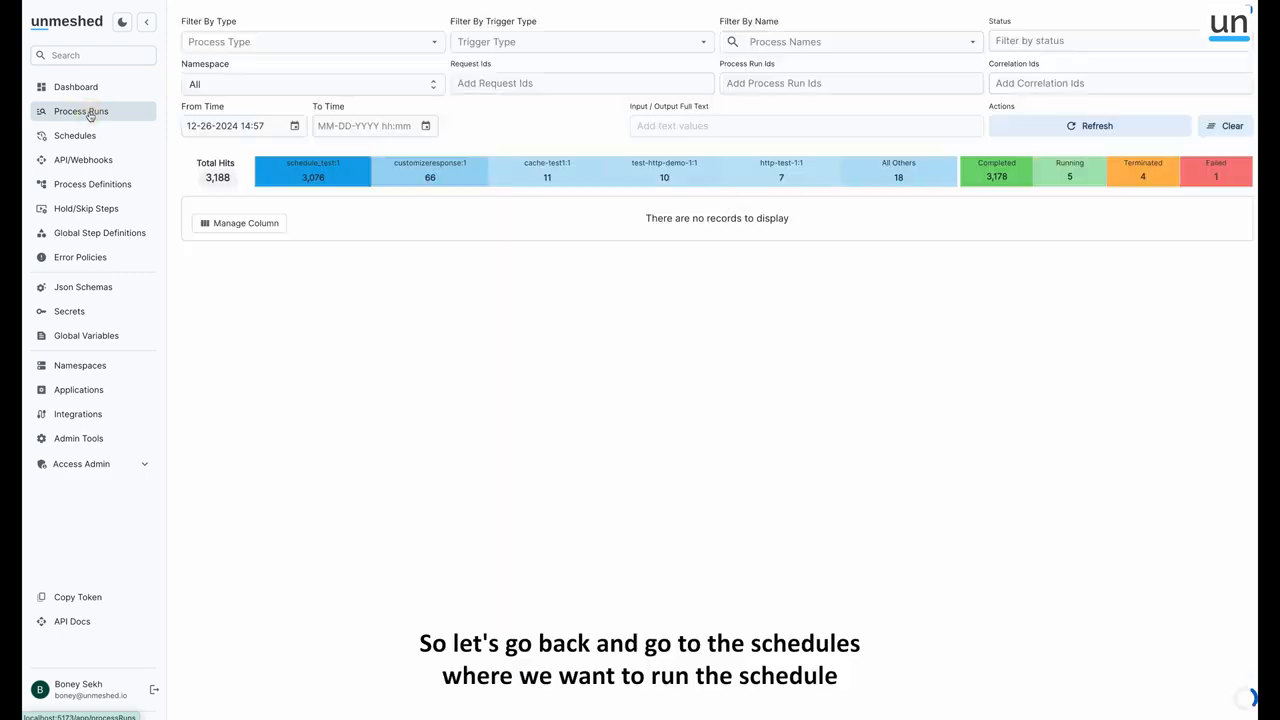
Start a new schedule named tets-complex-scheduling with the description Testing
click(80, 136)
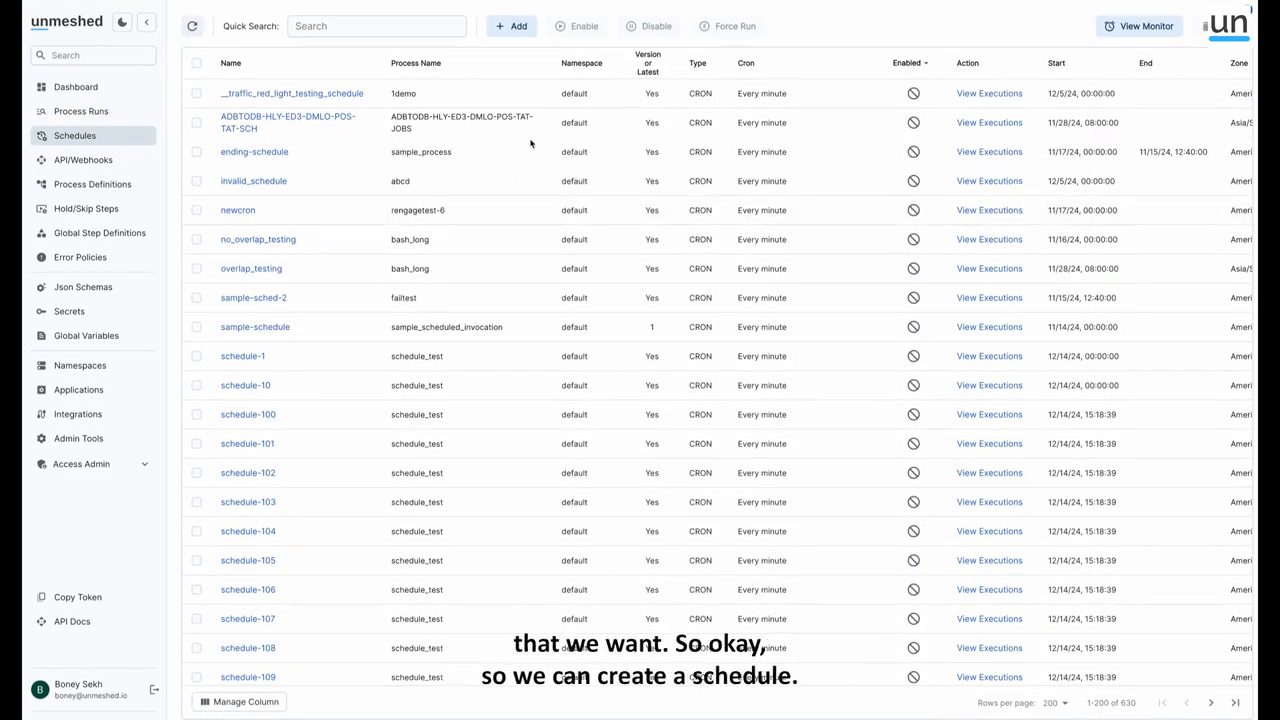
click(394, 25)
click(524, 31)
click(290, 70)
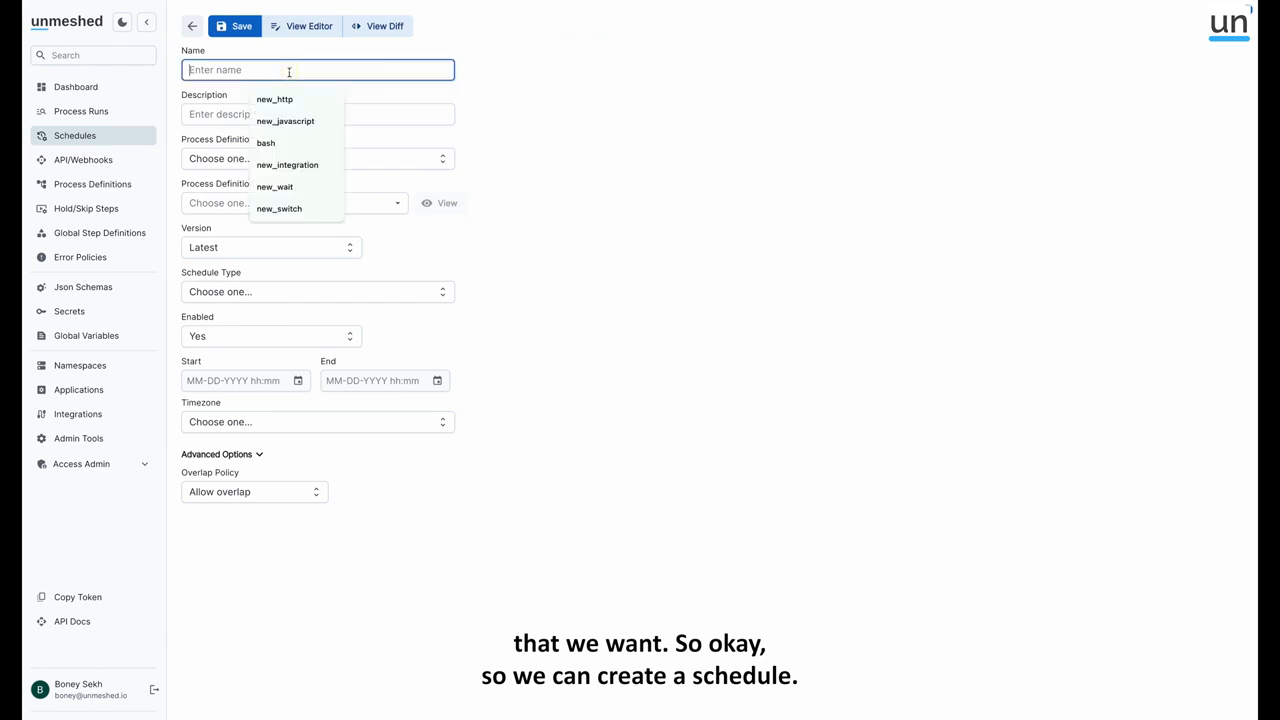
text(tets-complex-scheduling)
click(280, 113)
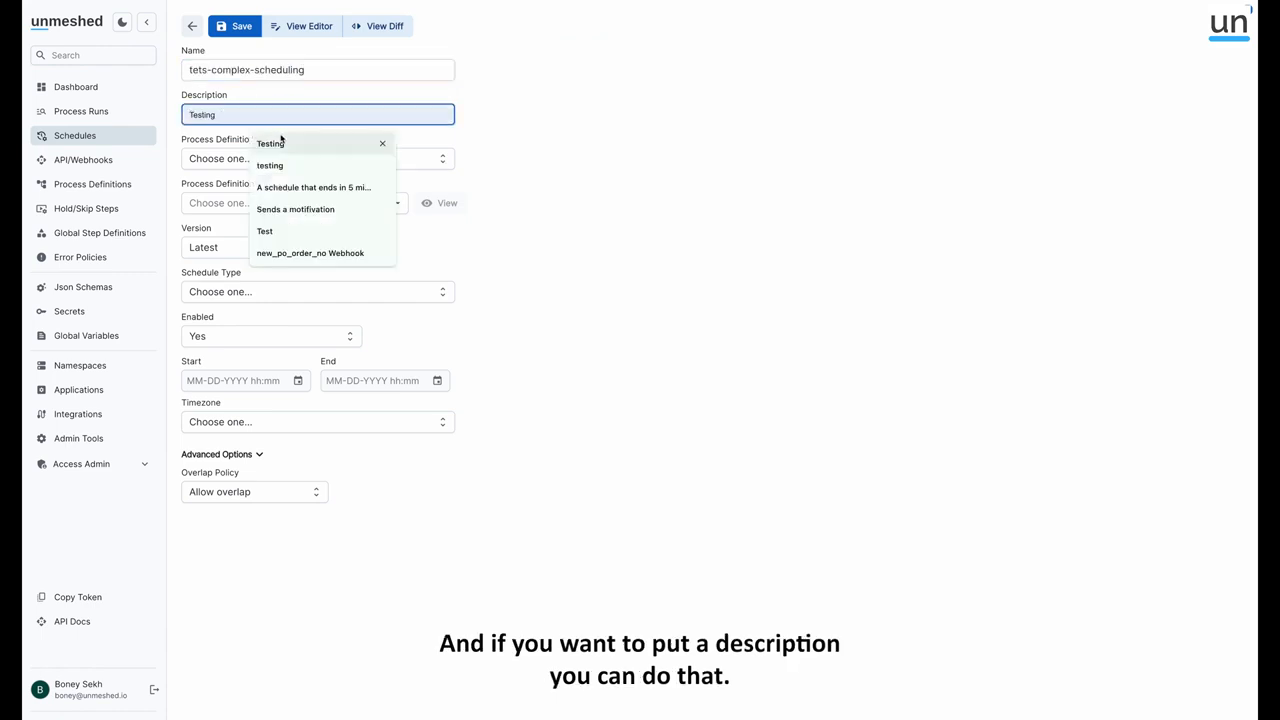
click(278, 140)
Set the schedule's process definition namespace to default and its process definition to complex-batch-job
click(240, 163)
click(248, 187)
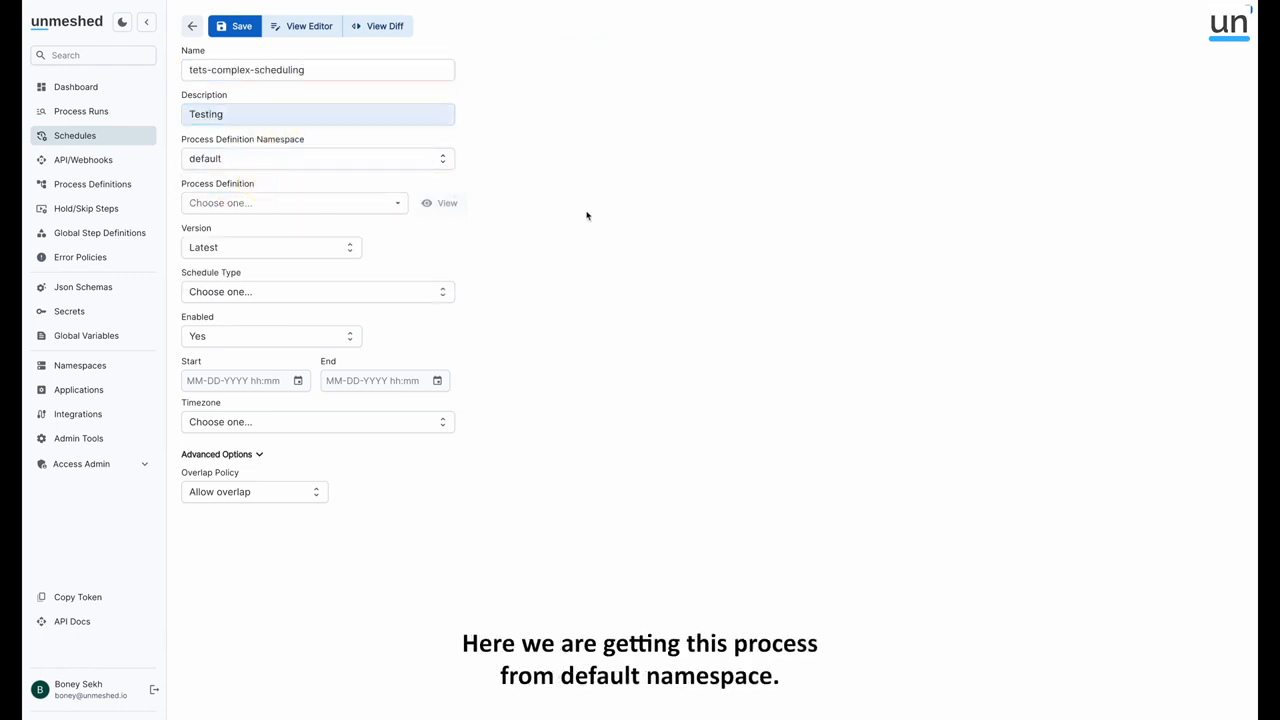
click(252, 203)
text(compl)
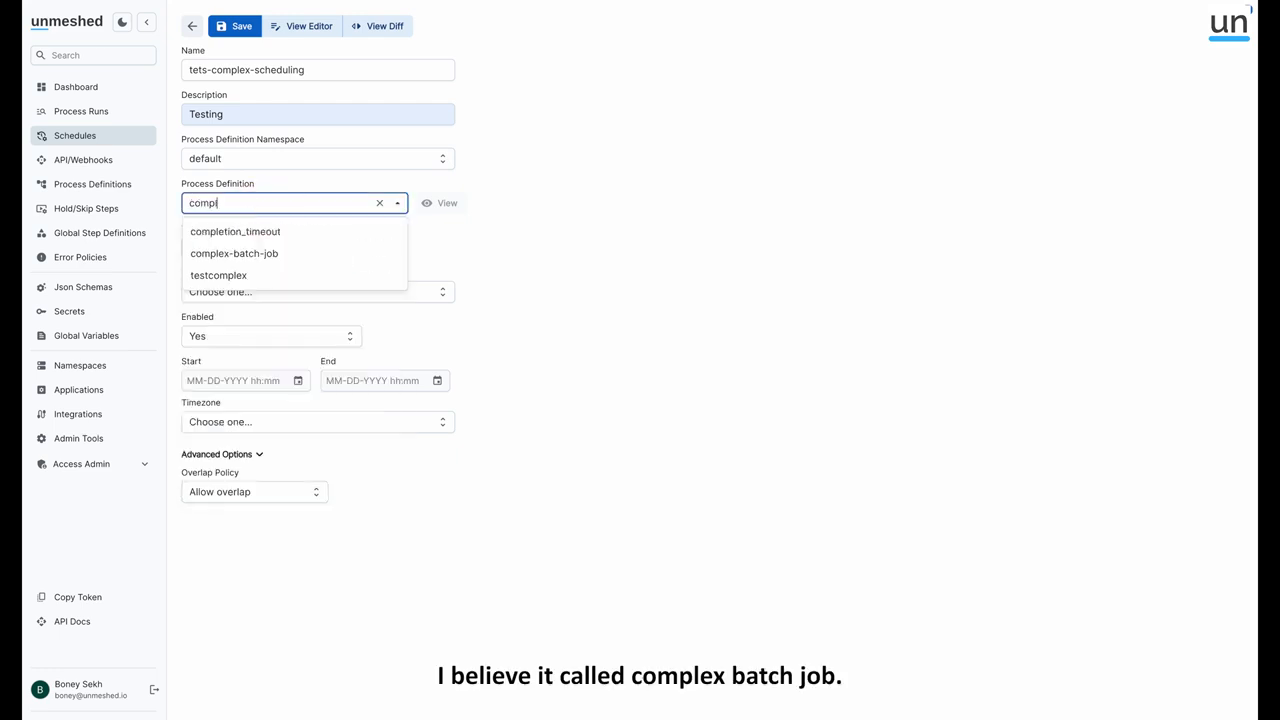
key(Down)
key(Down)
key(Return)
click(532, 262)
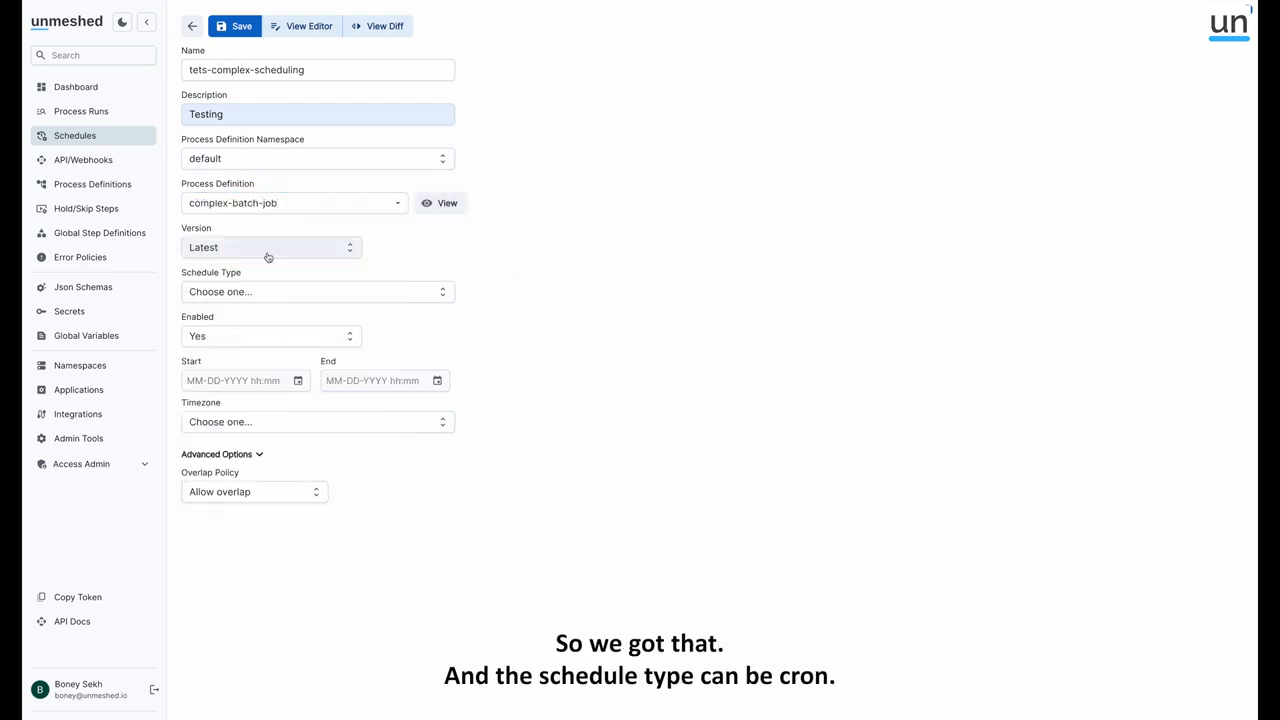
Set the schedule type to Cron with the every-minute expression * * * * *
click(251, 291)
click(234, 321)
click(245, 349)
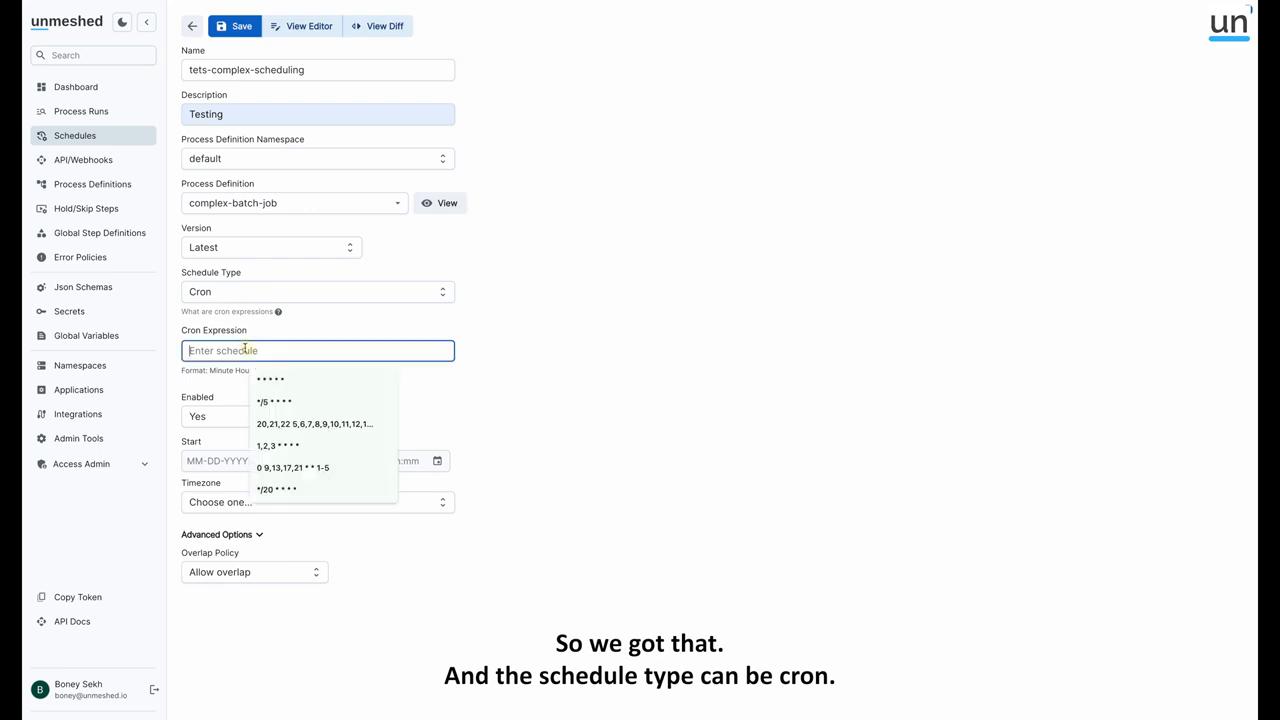
click(270, 379)
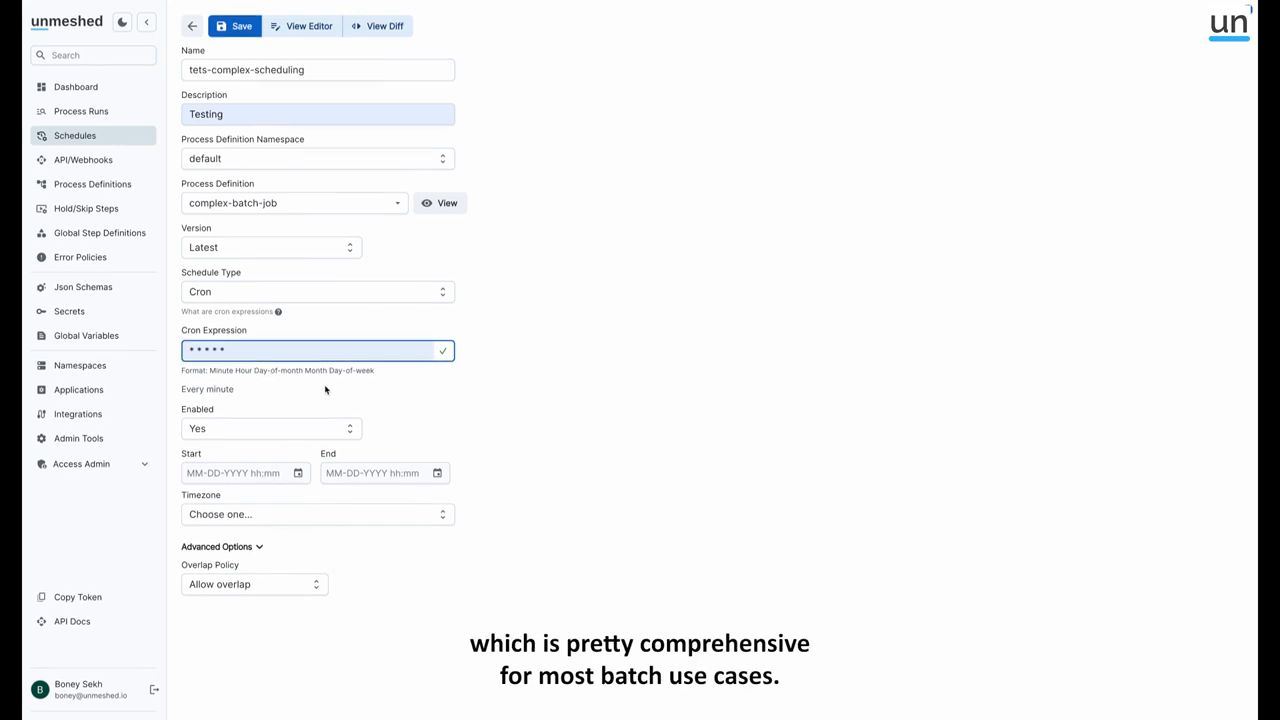
click(519, 412)
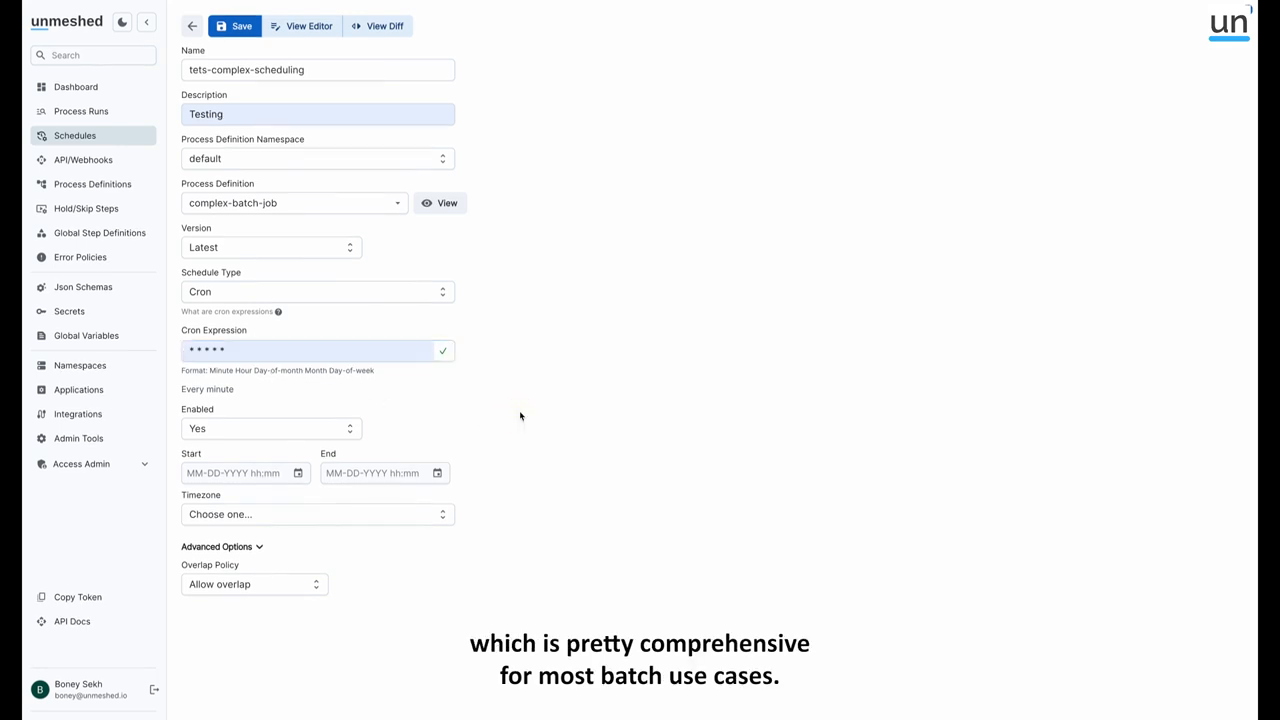
drag(184, 389, 232, 392)
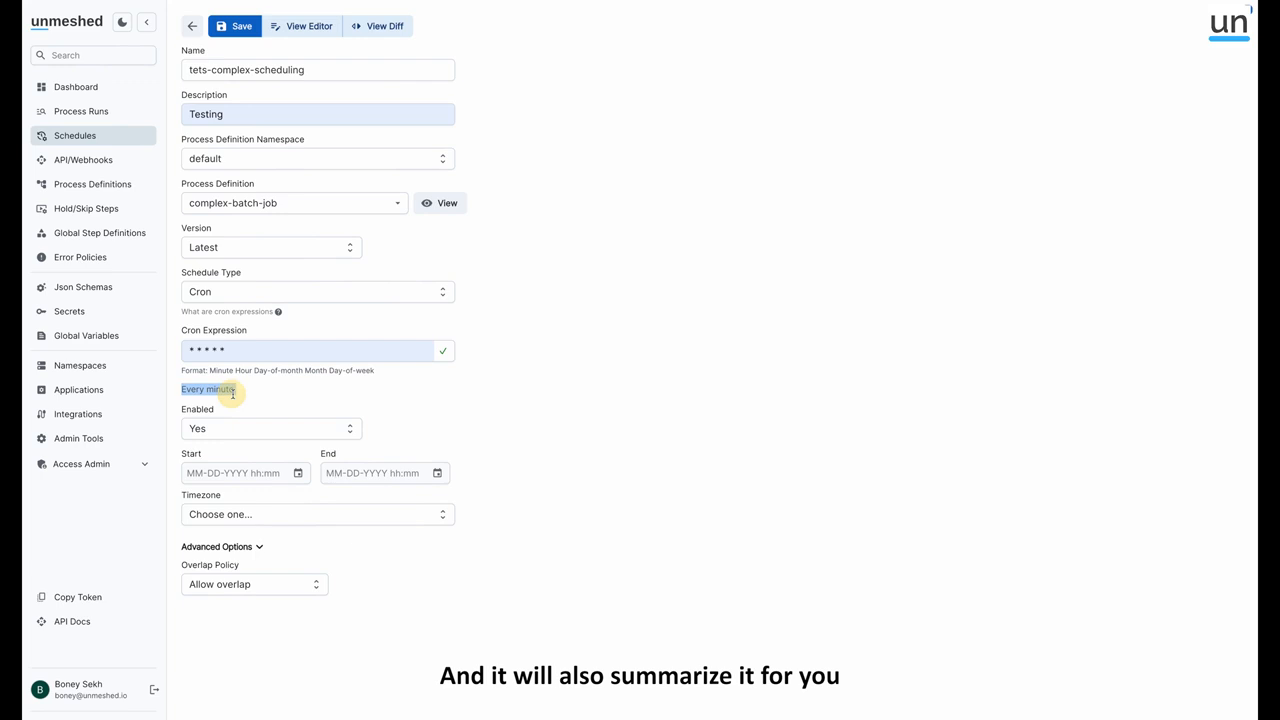
click(323, 409)
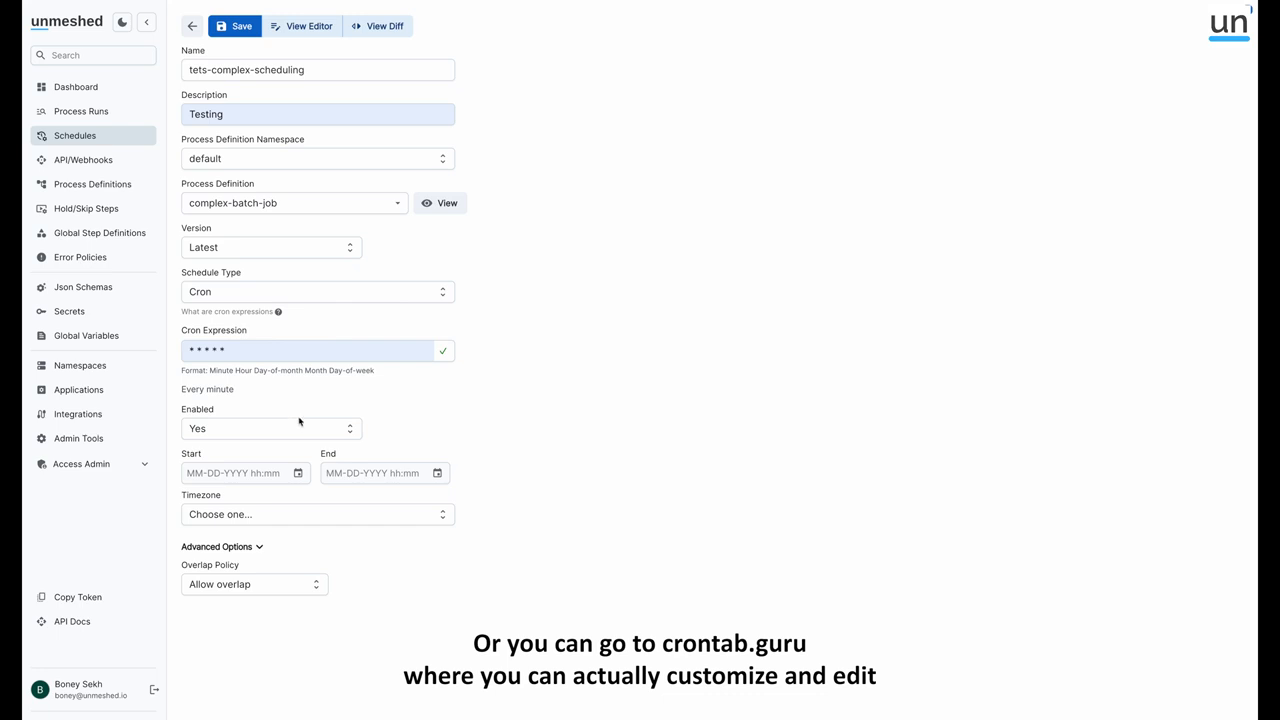
click(262, 437)
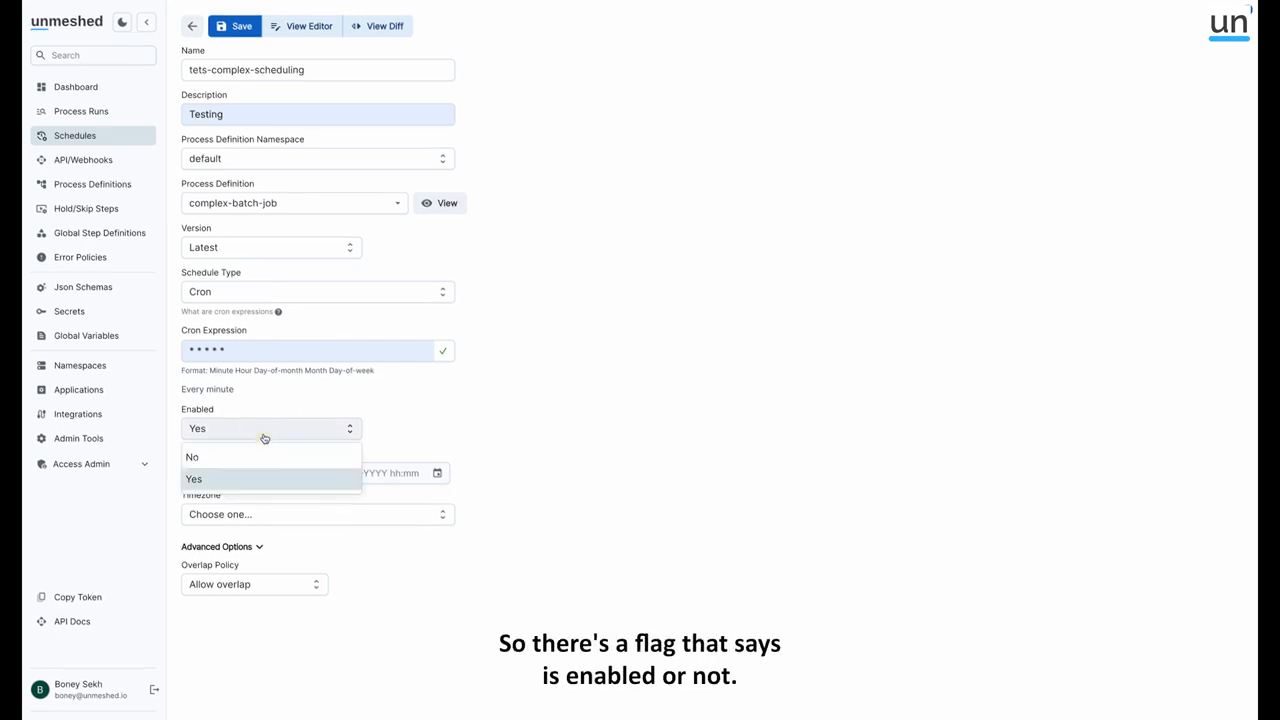
click(396, 400)
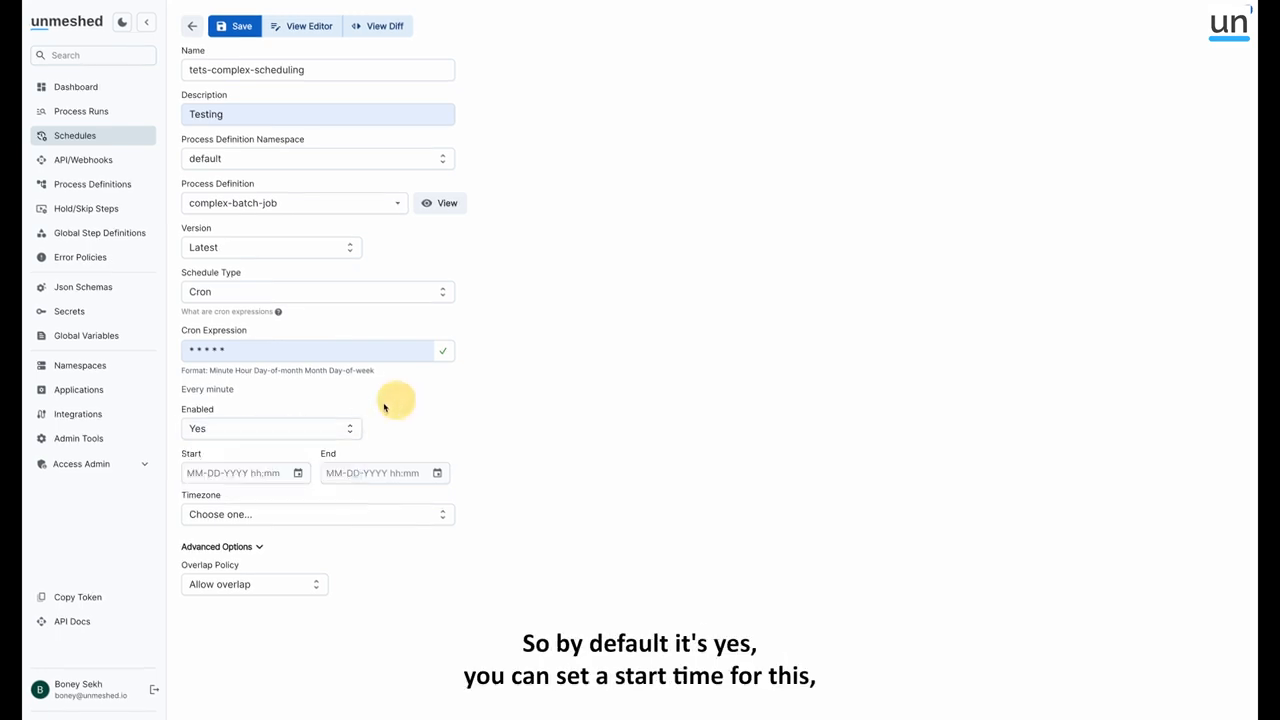
click(297, 475)
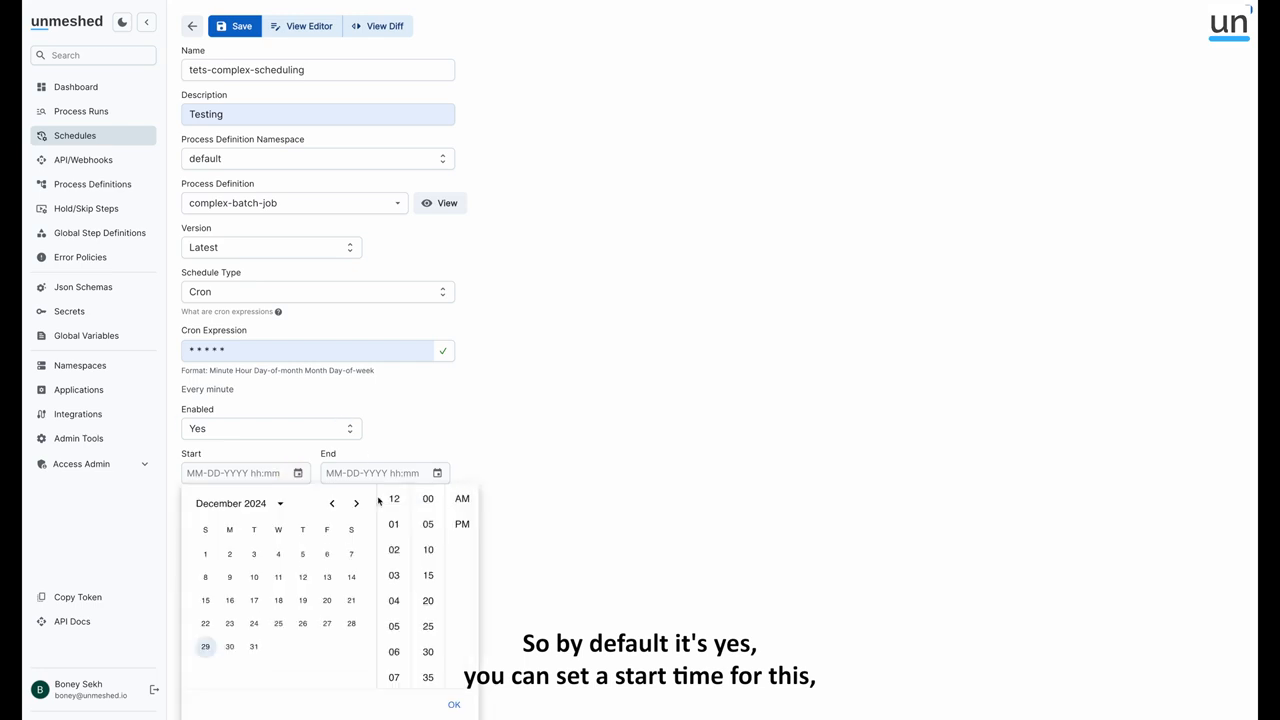
click(463, 503)
click(554, 495)
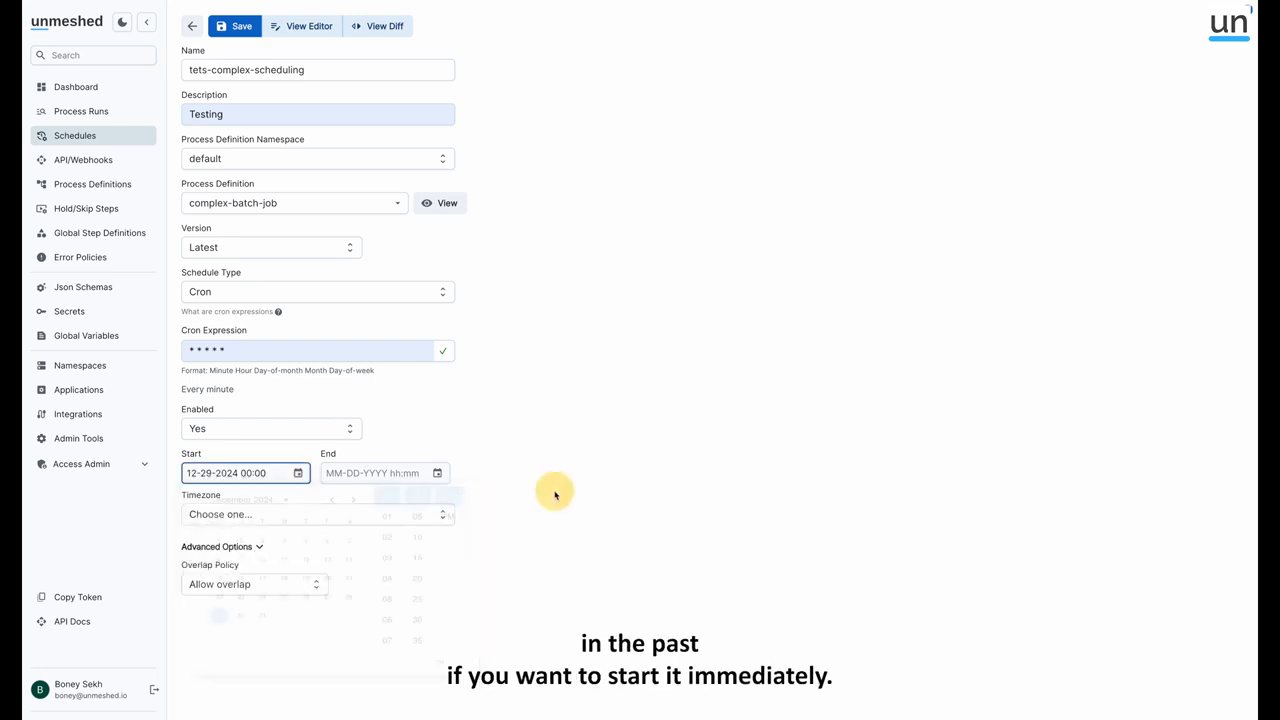
click(337, 515)
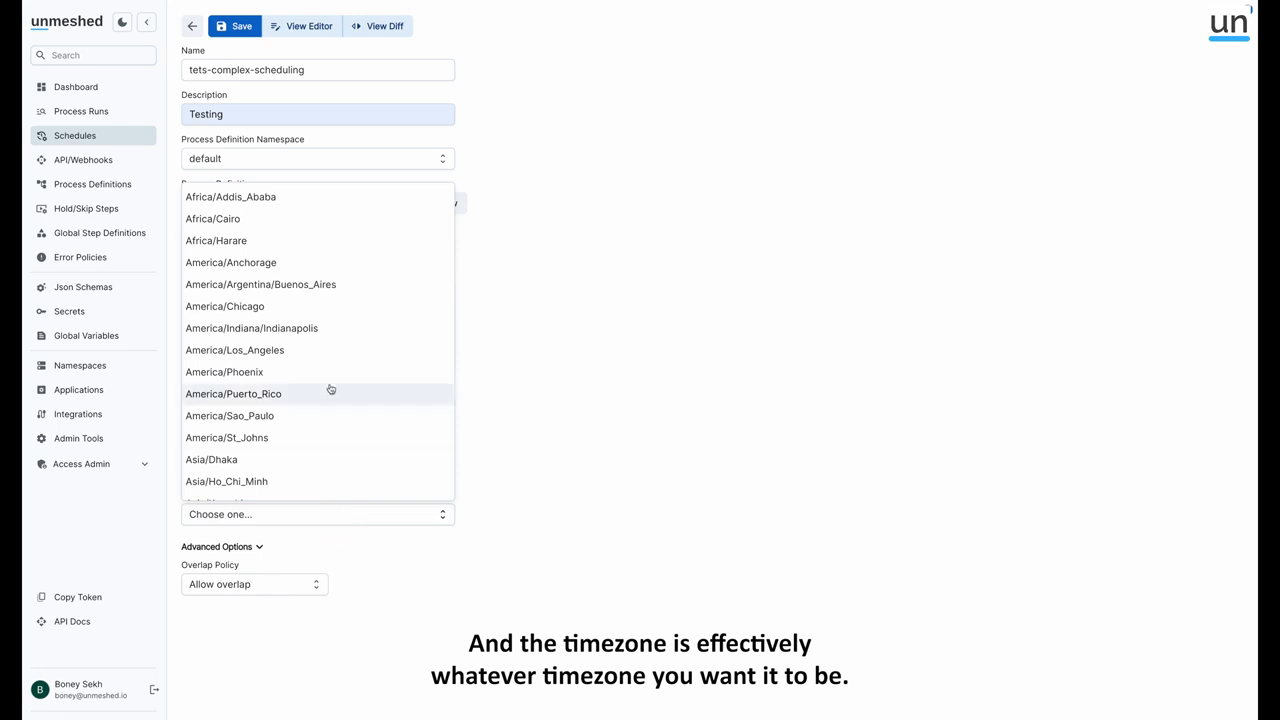
click(323, 352)
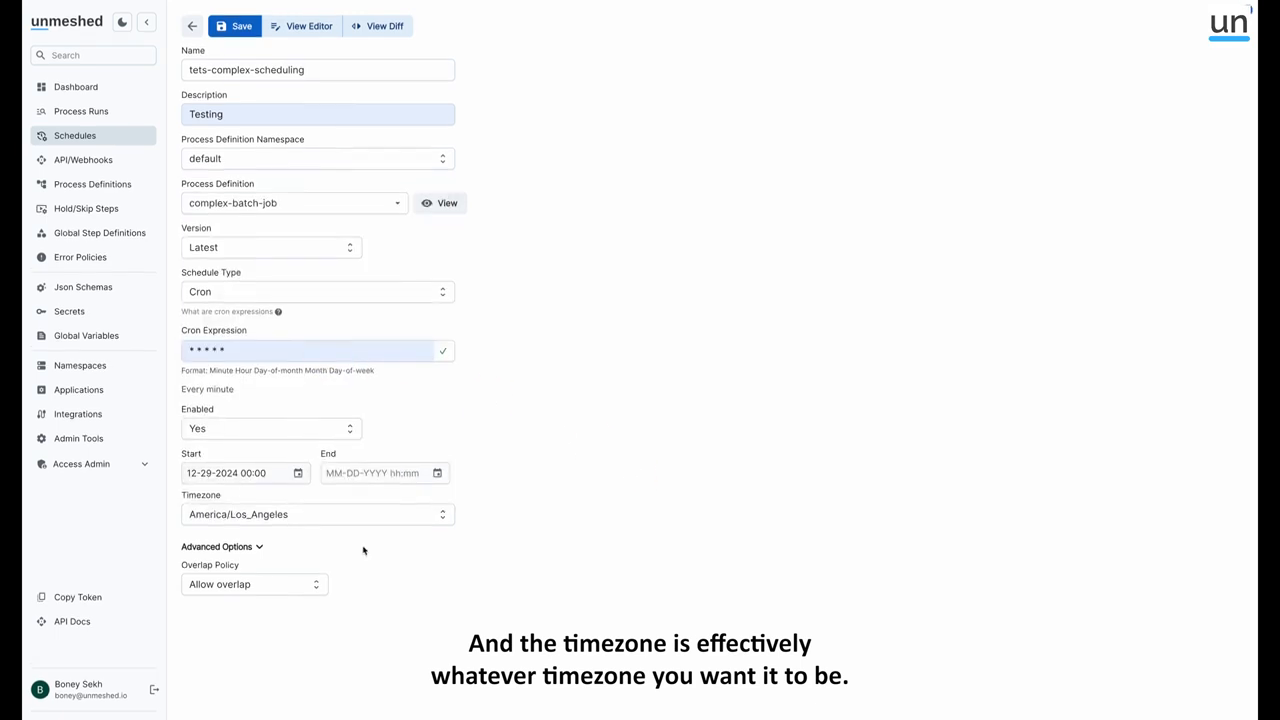
Set the schedule's overlap policy to Do not allow overlap and save the schedule
click(276, 590)
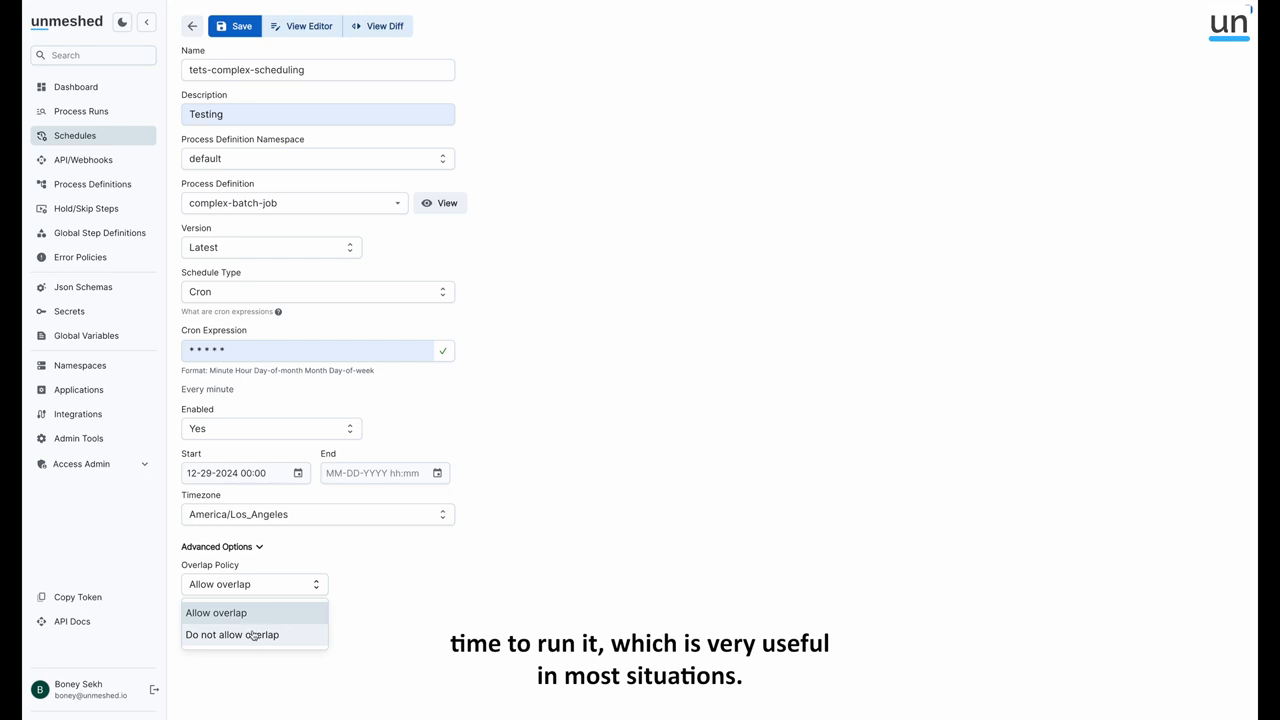
click(253, 635)
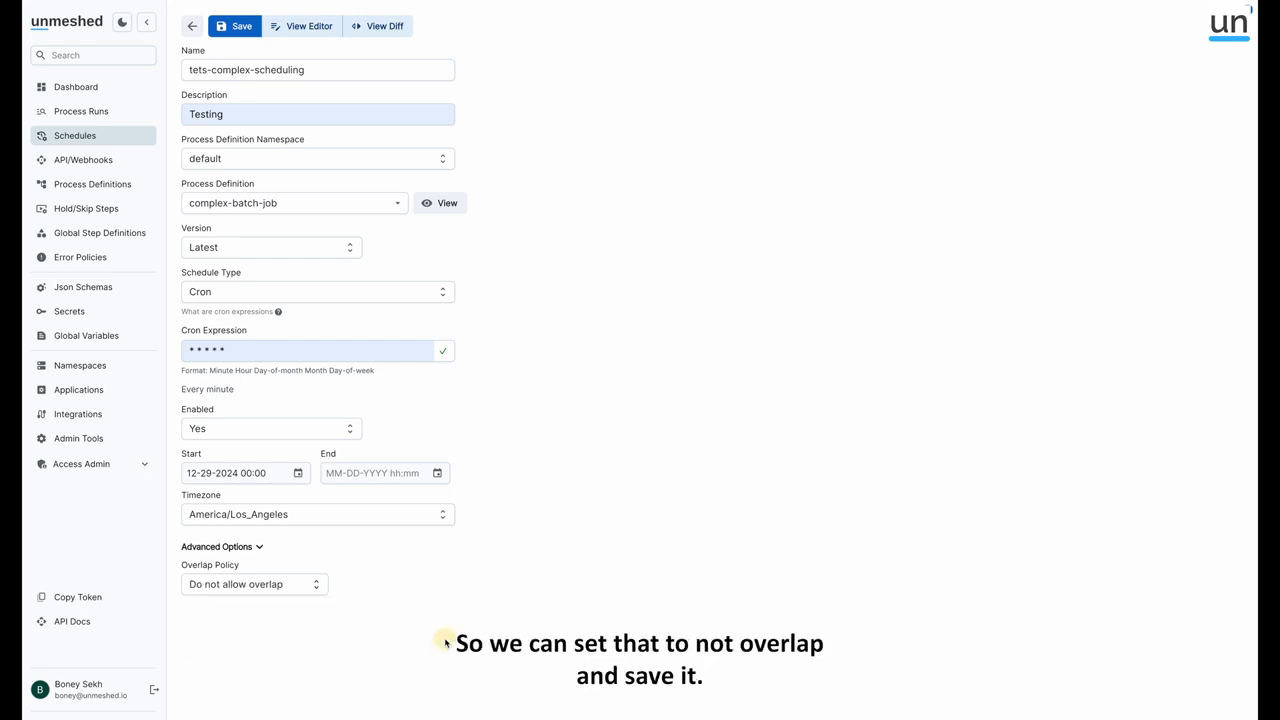
click(234, 26)
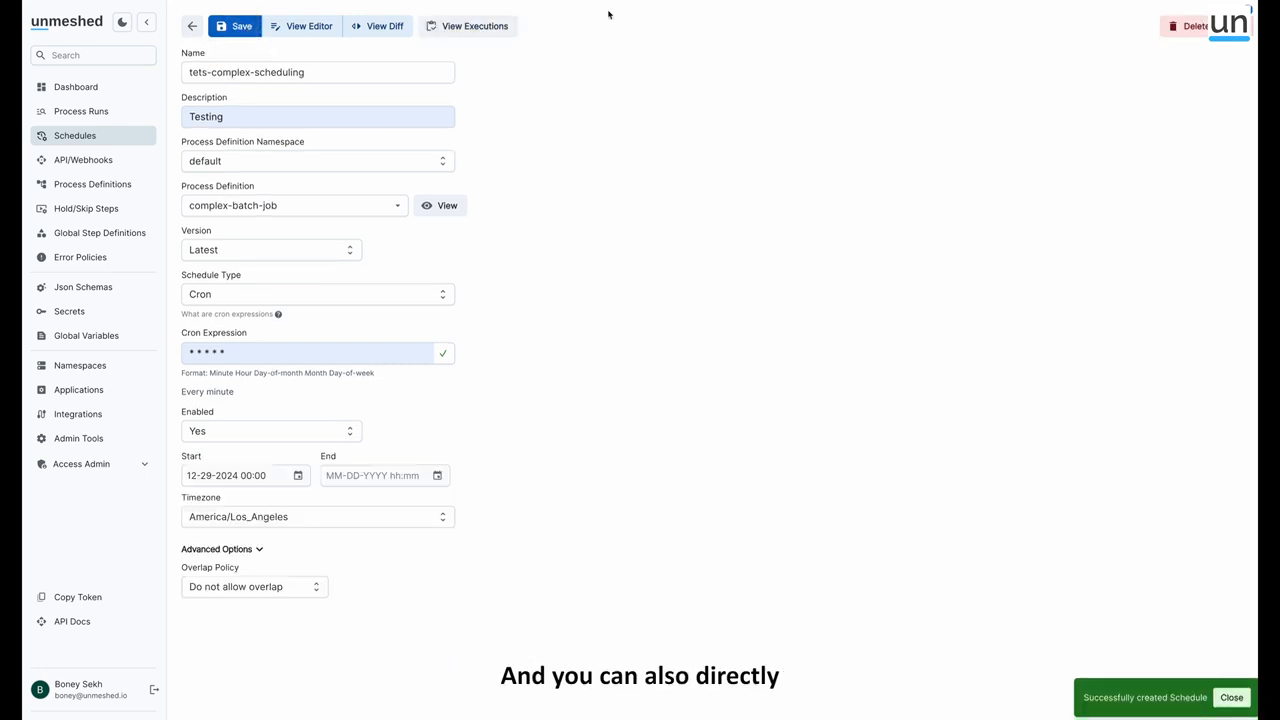
View the executions of the tets-complex-scheduling schedule and check the duration of the complex-batch-job run
click(480, 30)
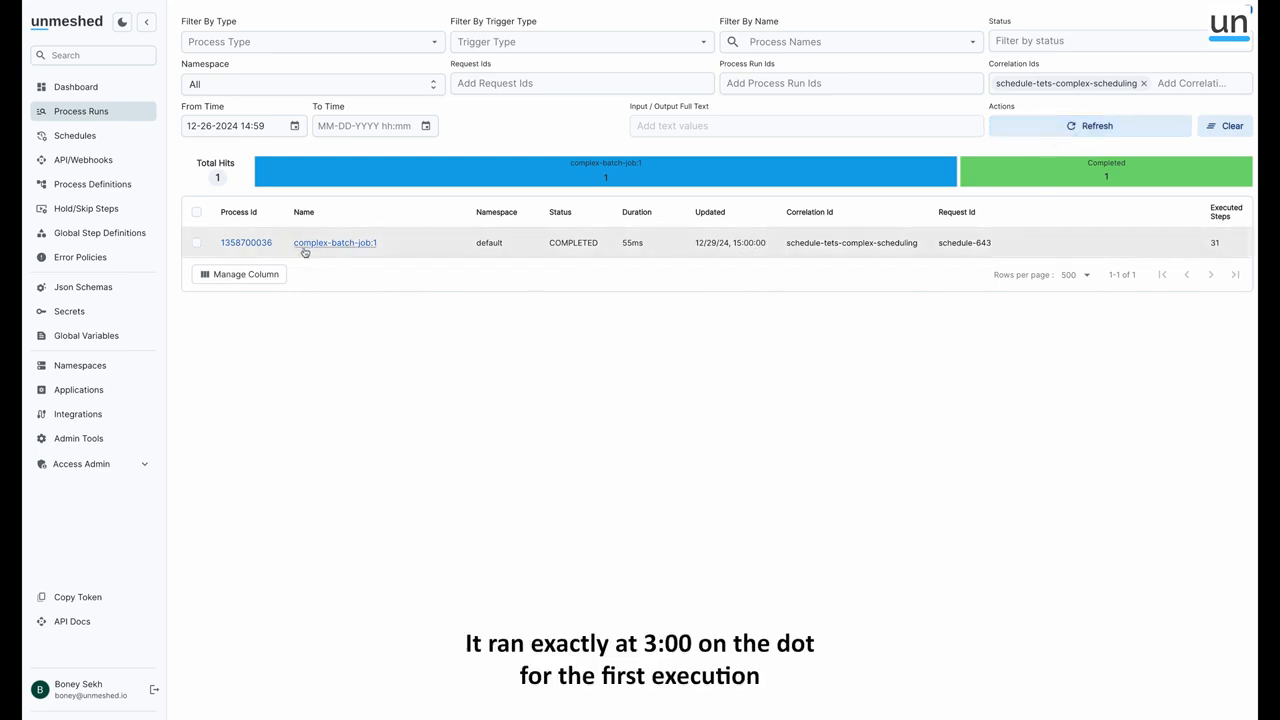
double_click(634, 243)
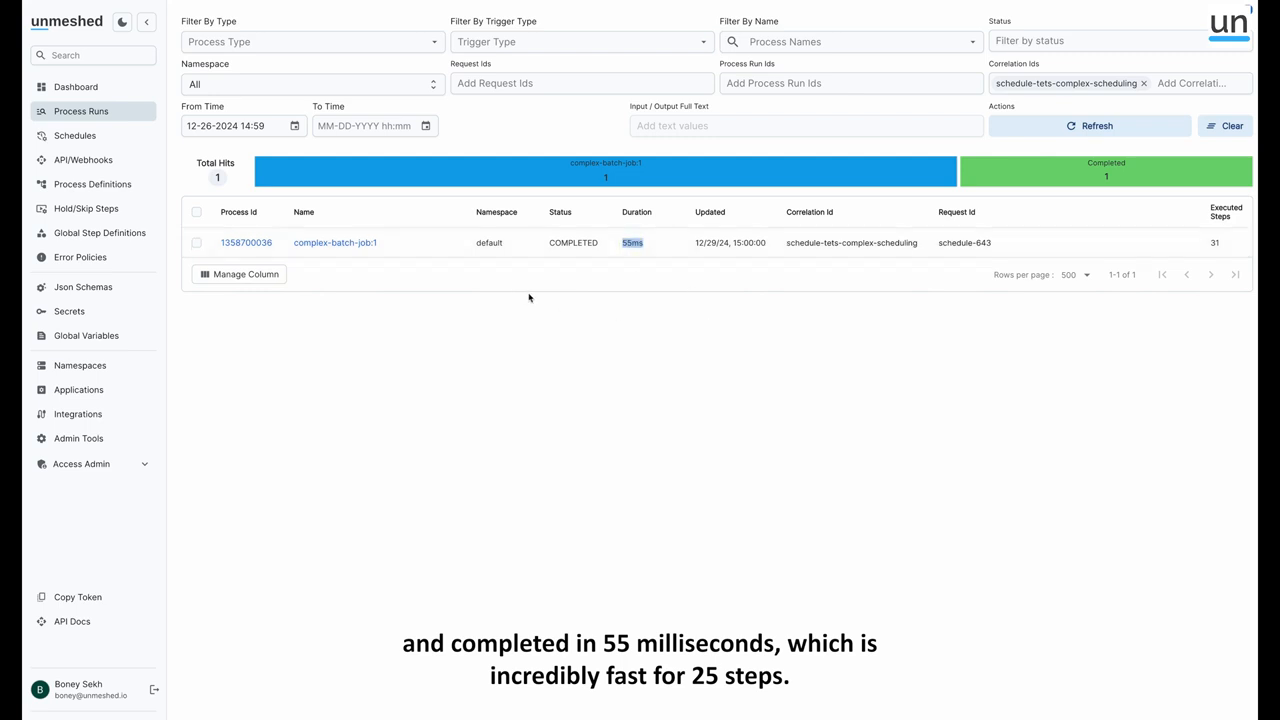
click(790, 276)
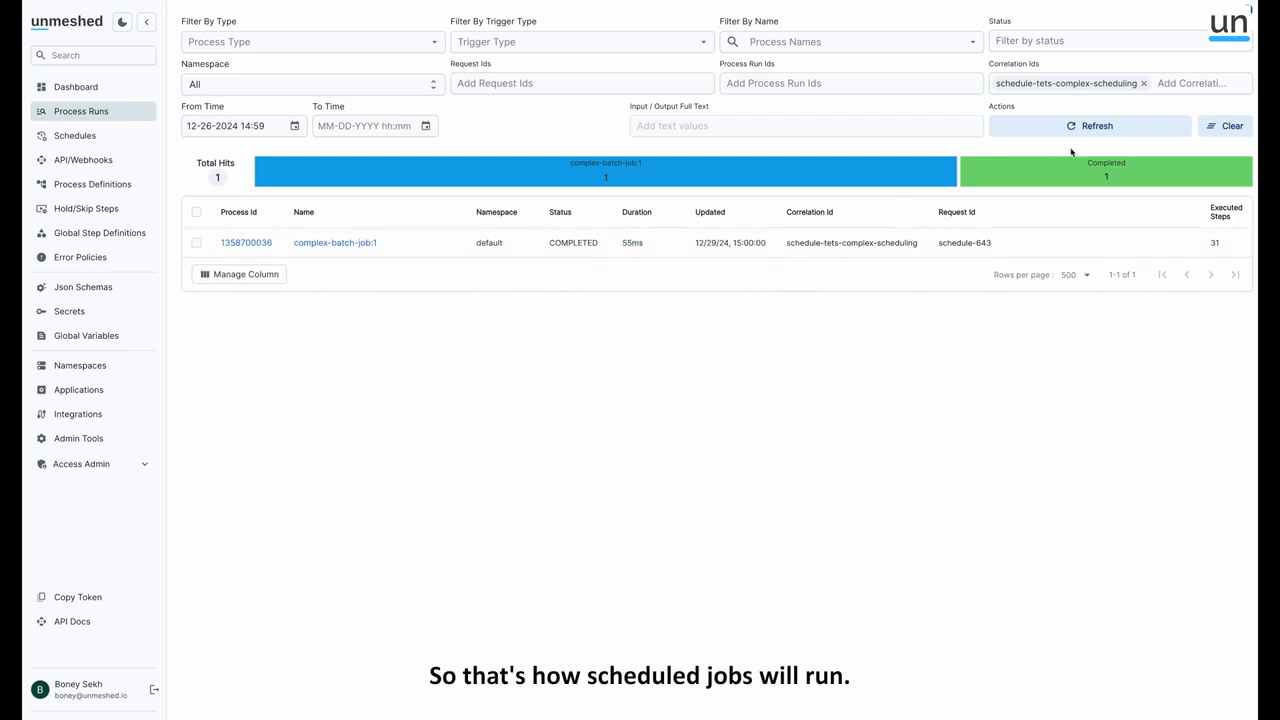
Search the schedules listing for complex and select the tets-complex-scheduling schedule
click(69, 136)
click(407, 26)
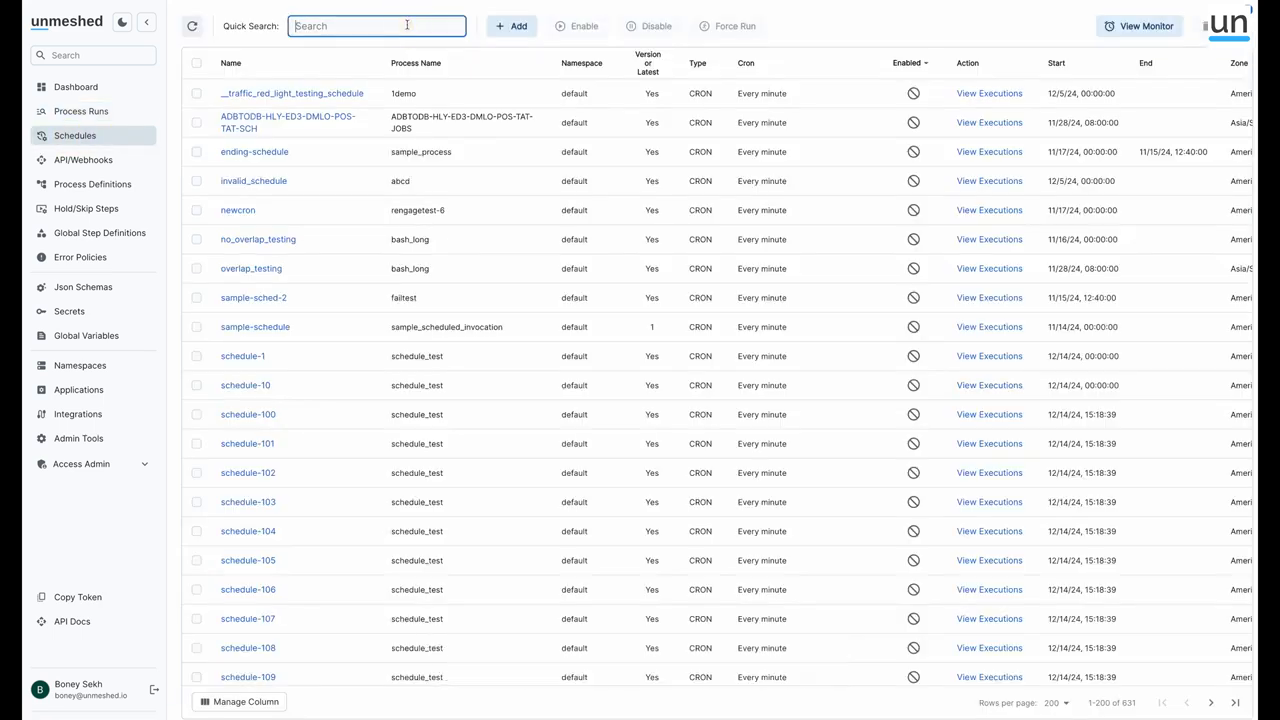
text(complex)
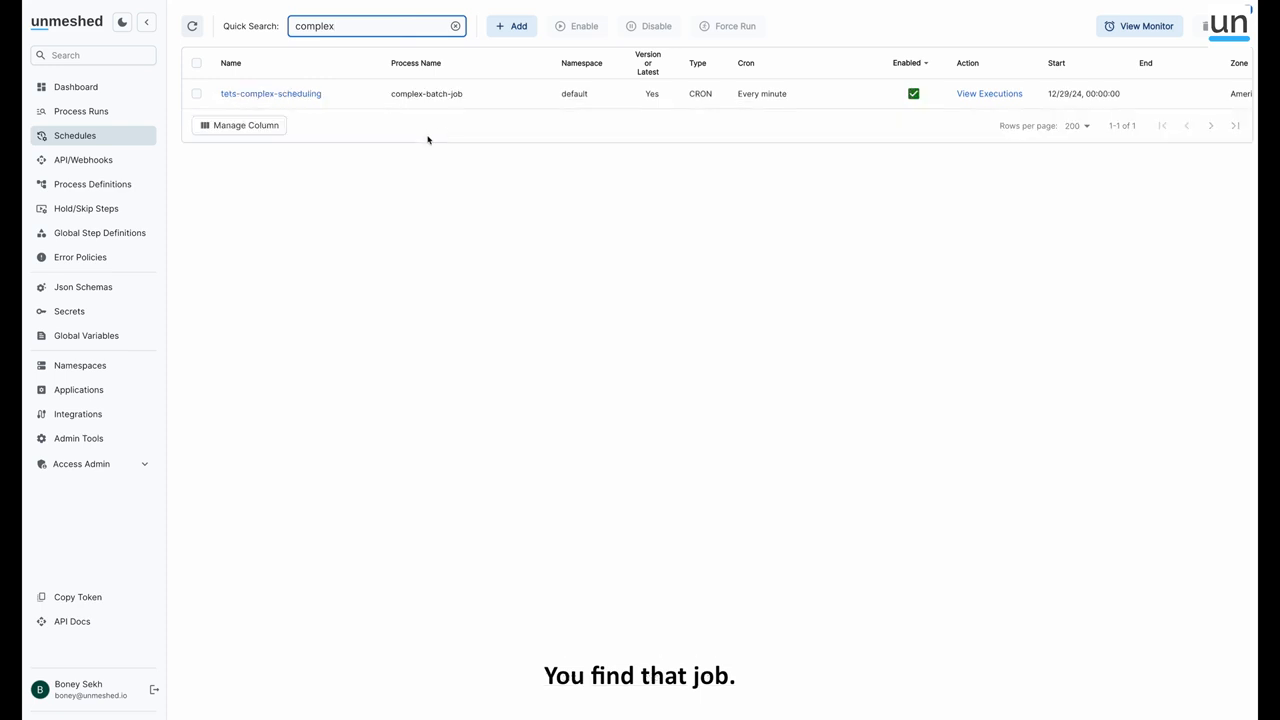
click(196, 93)
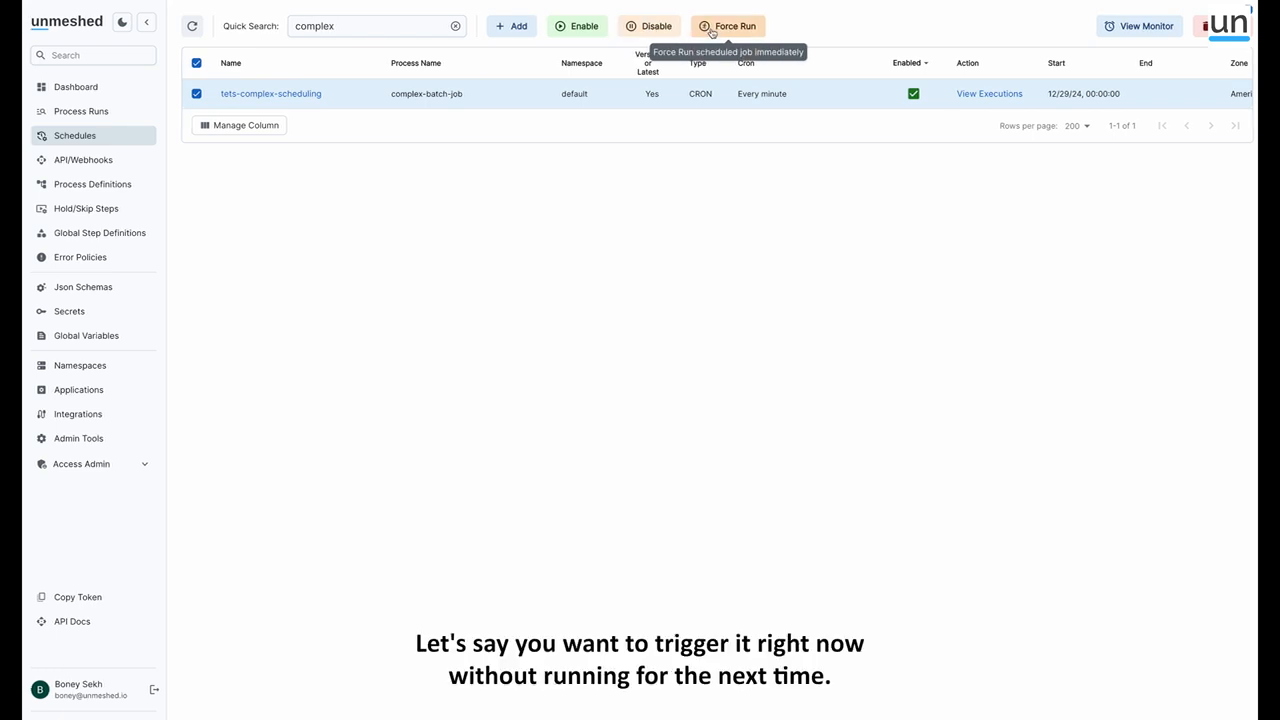
Open the monitor view of the schedules
click(1124, 27)
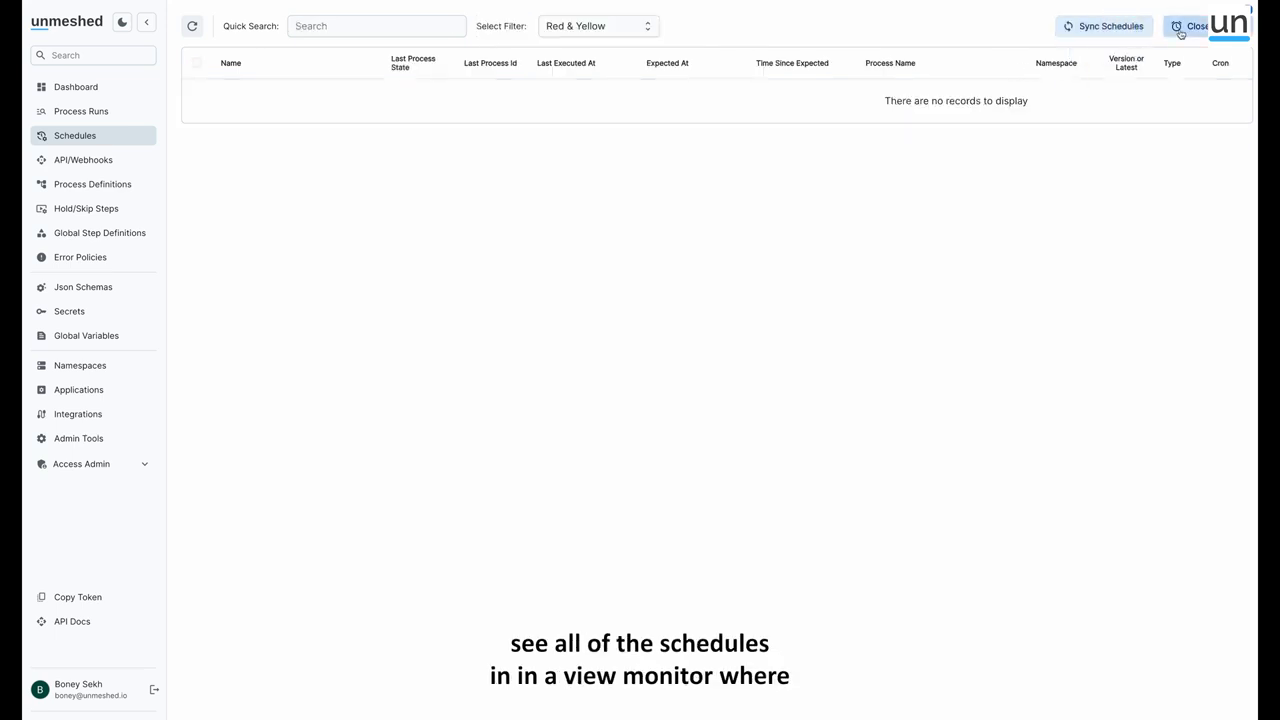